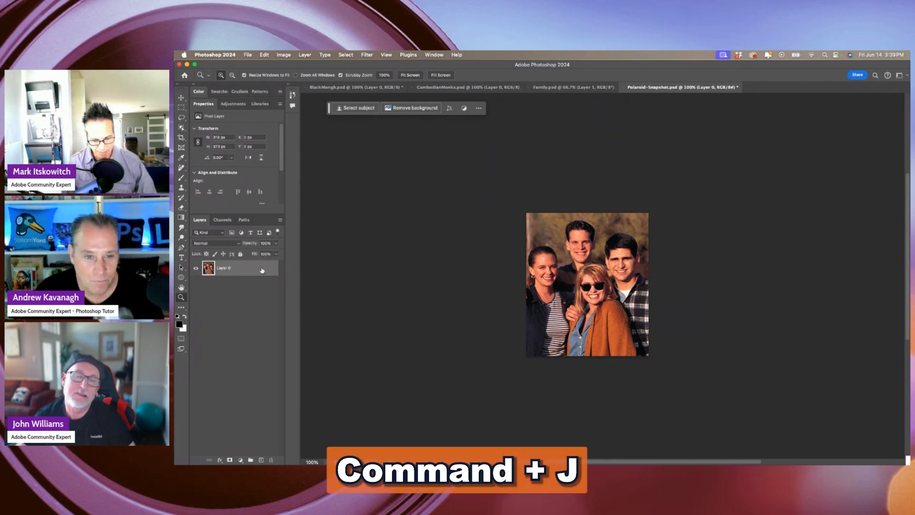
- Duplicate the photo layer, select the original, and extend the canvas on all sides to about 804 x 591 px with the Crop tool
key("super+j")
left_click(243, 284)
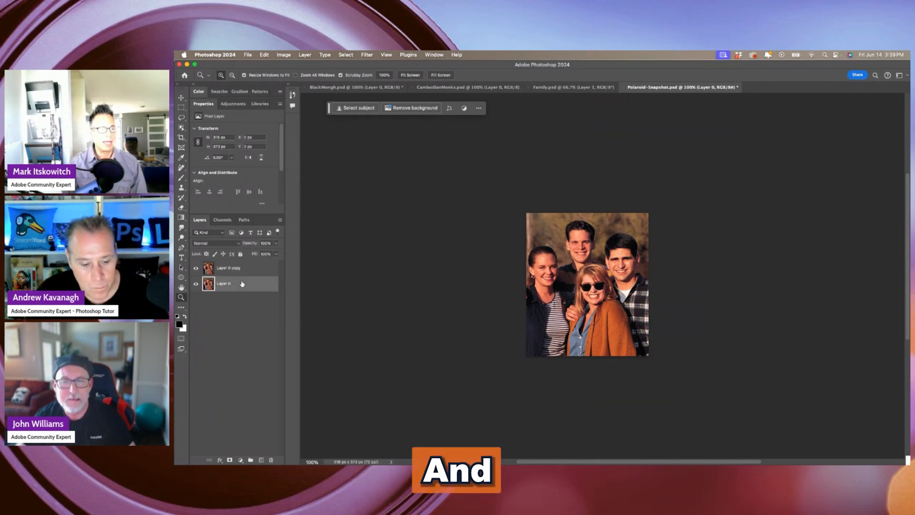
left_click(181, 138)
left_click_drag(527, 214, 495, 189)
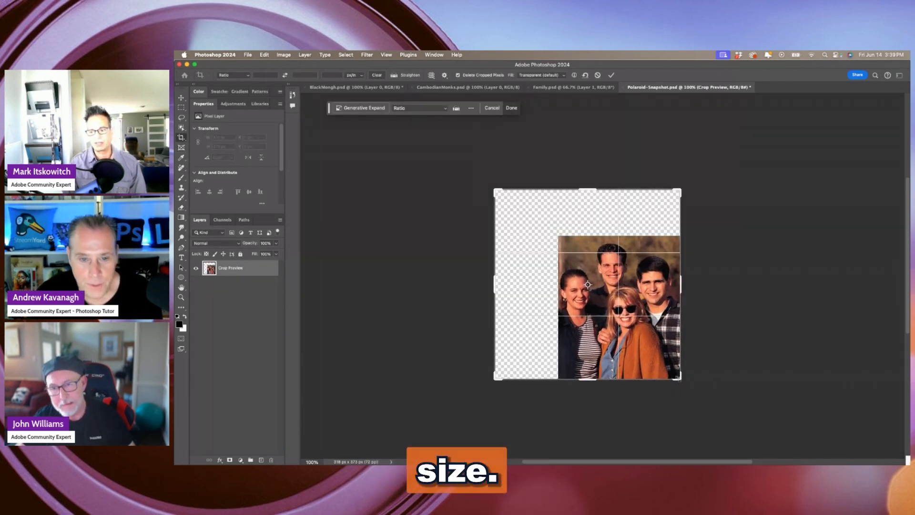
left_click_drag(681, 381, 741, 395)
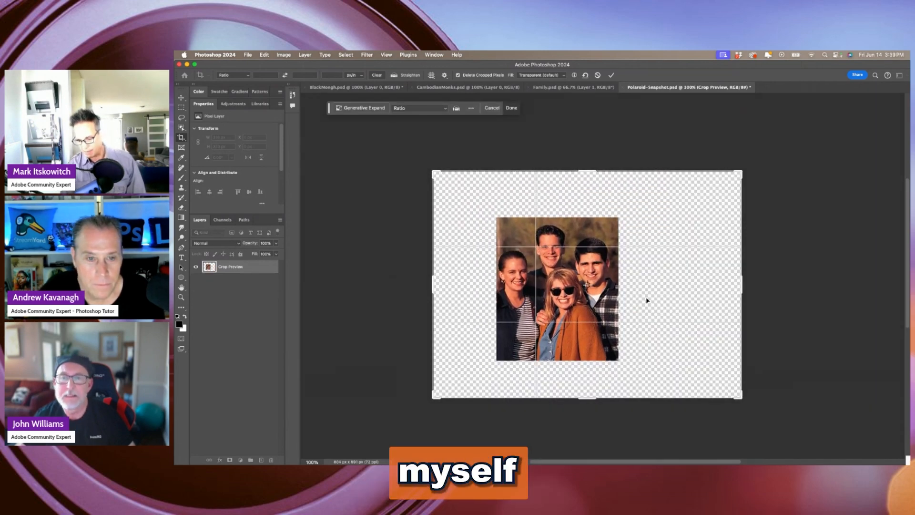
key("Return")
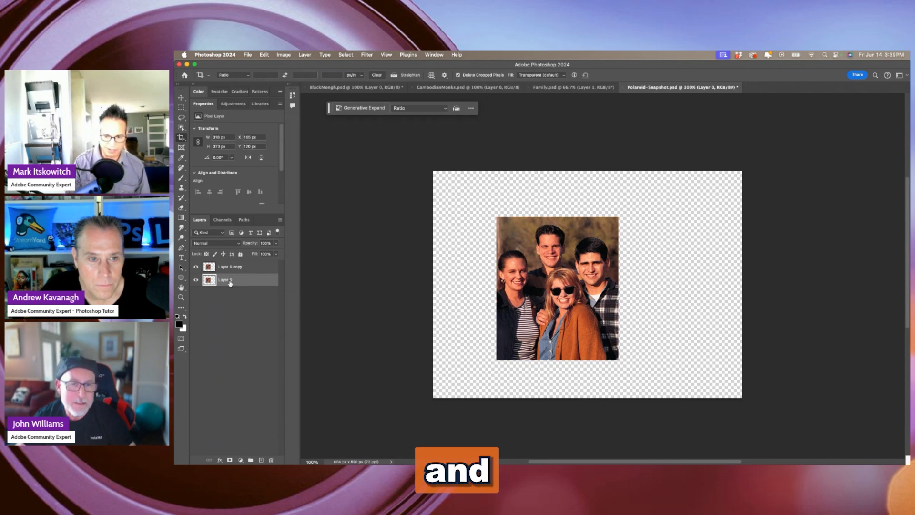
- Fill the original bottom layer with white and move the photo copy to the horizontal centre of the canvas, slightly higher
key("super+BackSpace")
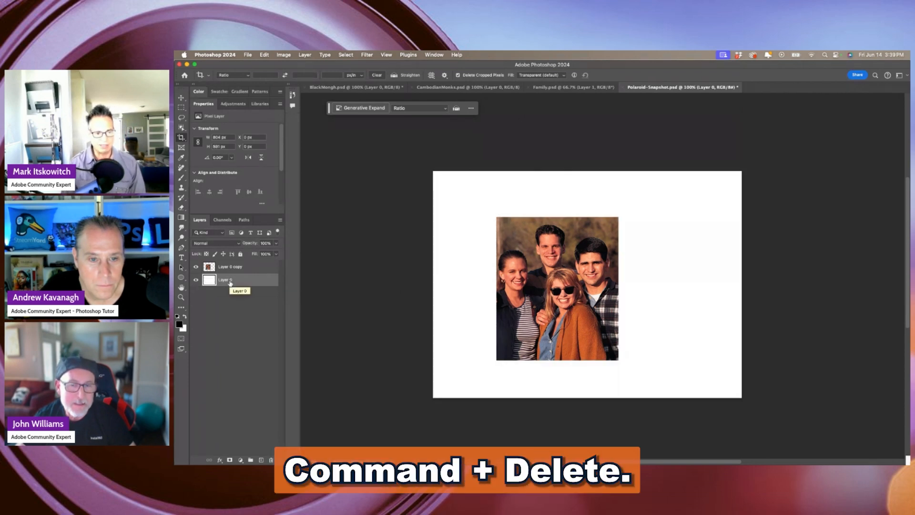
key("v")
left_click_drag(548, 291, 578, 277)
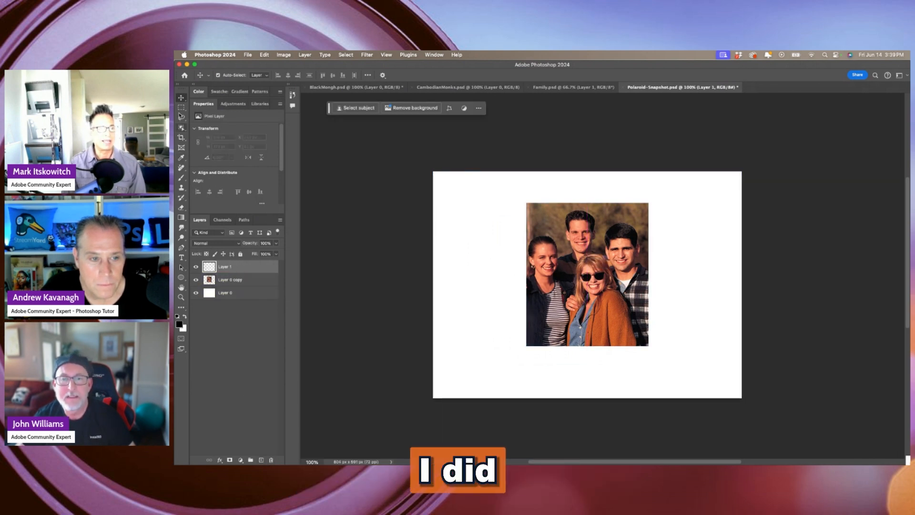
- On a new empty layer, draw a rectangular selection of about 346 x 460 px around the photo, leaving a deeper margin below it
left_click(181, 108)
left_click_drag(521, 196, 654, 372)
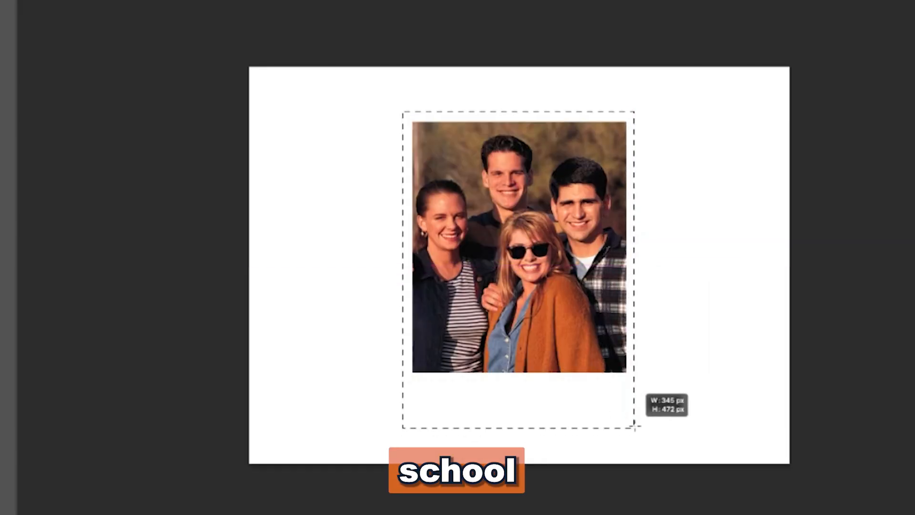
left_click_drag(636, 418, 636, 422)
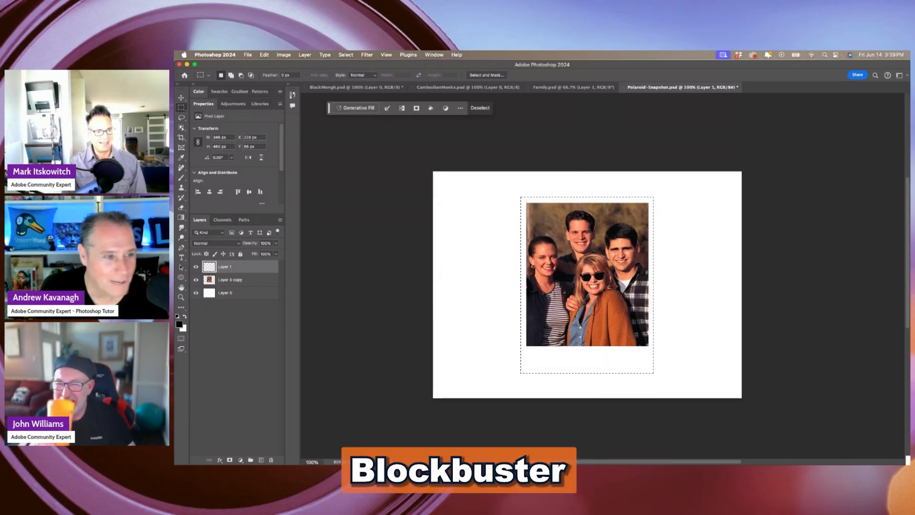
- Set the foreground colour to a light grey with C 0, M 0, Y 0 and K 15%
left_click(185, 317)
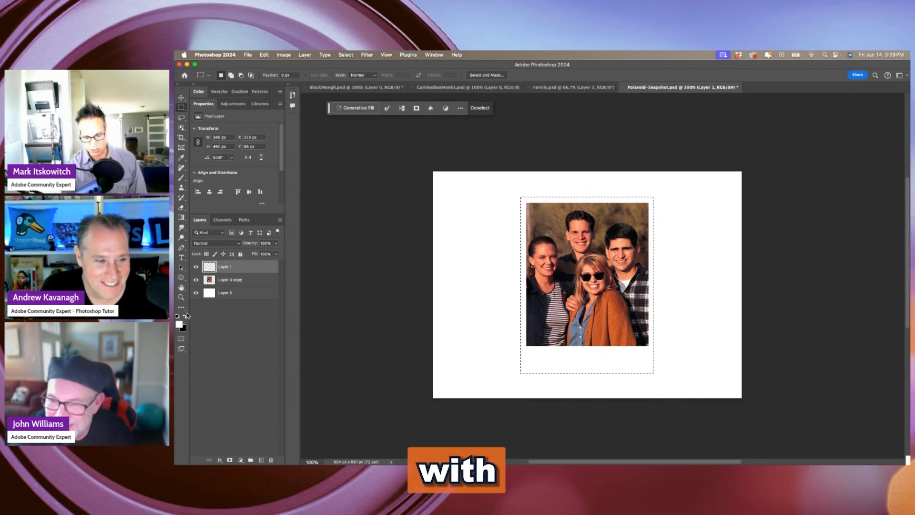
left_click(179, 325)
left_click_drag(365, 220, 346, 139)
left_click(250, 171)
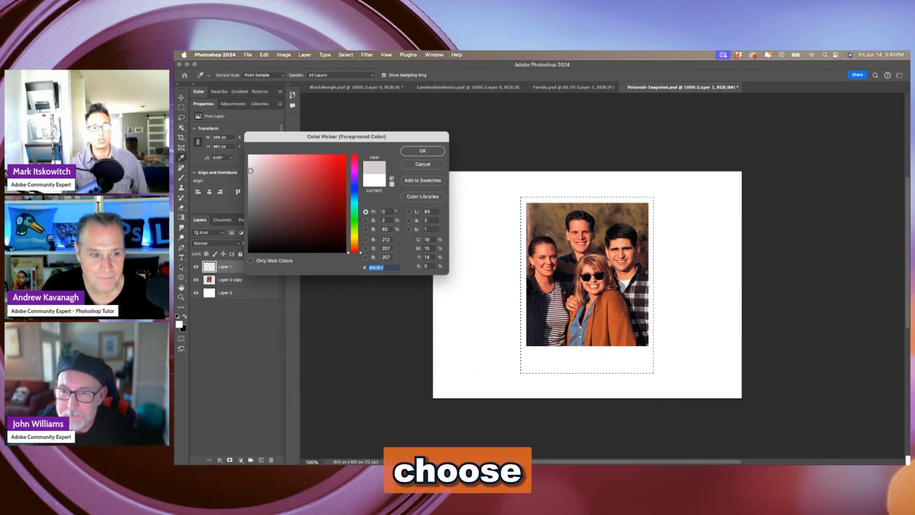
left_click(429, 239)
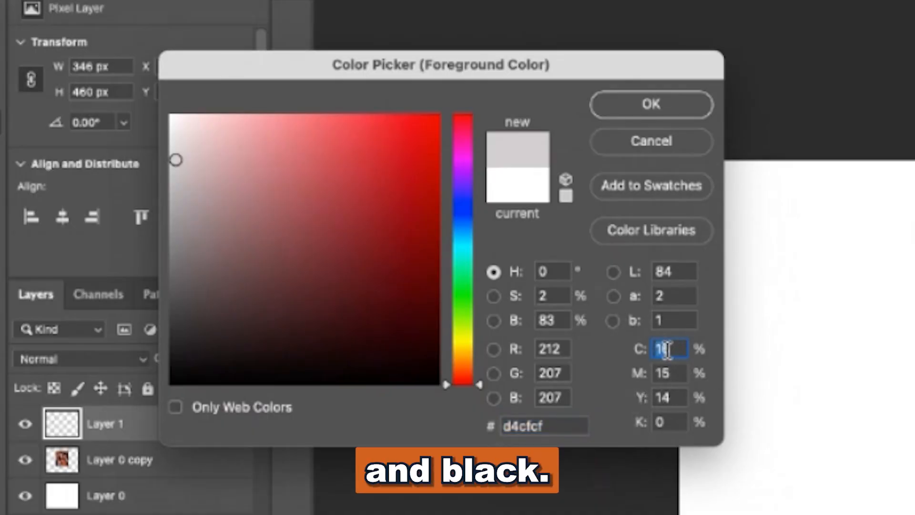
type("0")
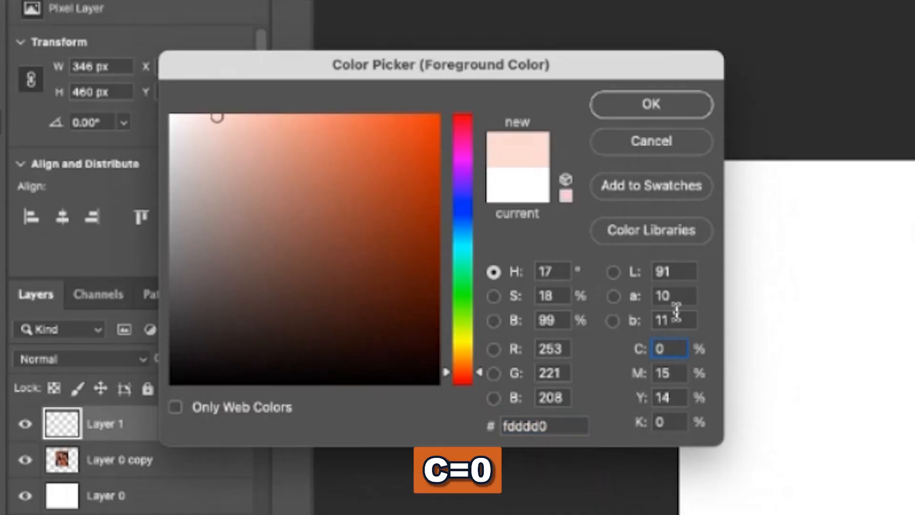
left_click(672, 373)
type("0")
left_click(670, 398)
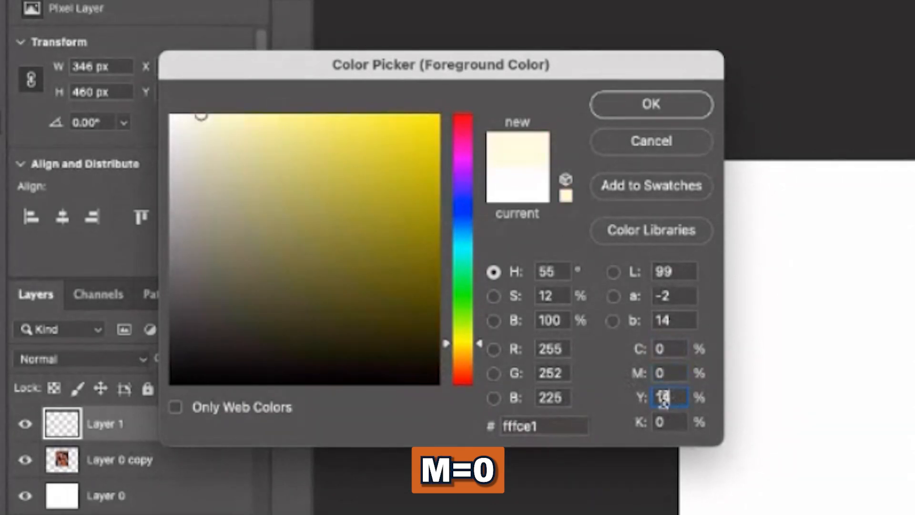
type("0")
left_click(666, 423)
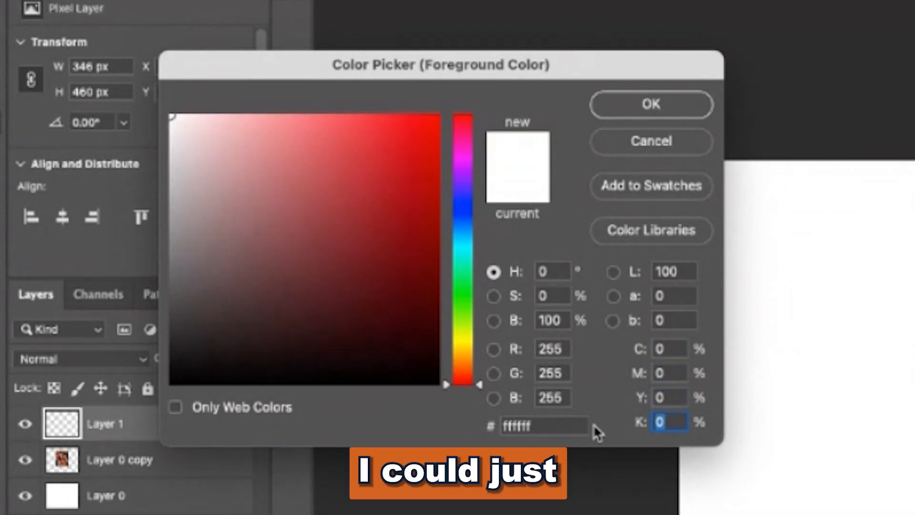
type("15")
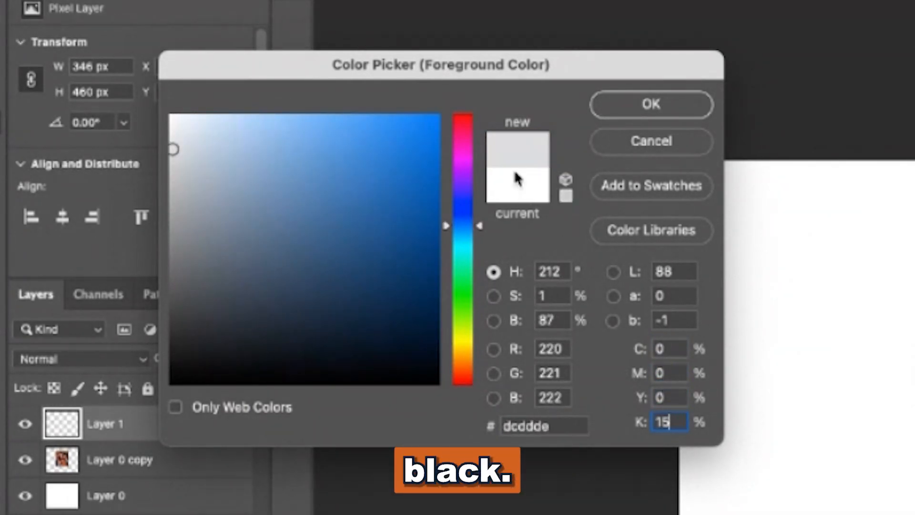
left_click(615, 107)
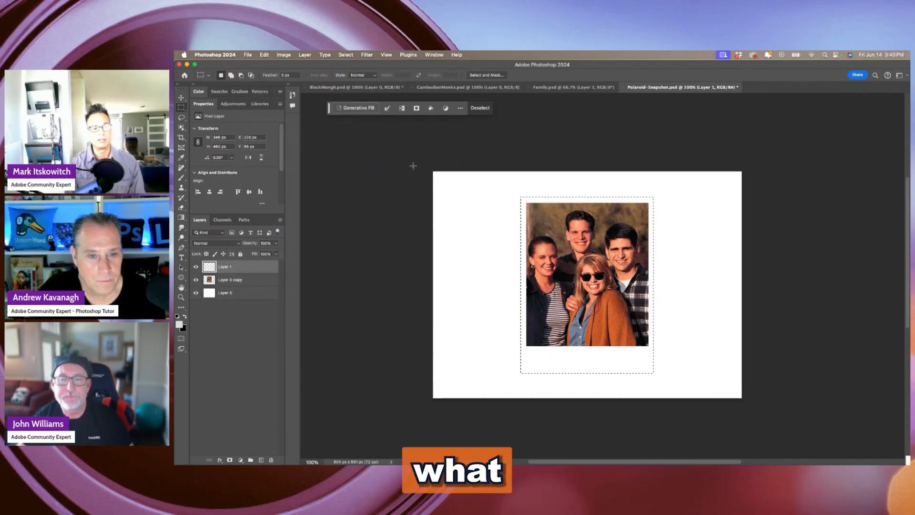
- Fill the selection with the light grey foreground colour, place that layer beneath the photo, and deselect
key("alt+BackSpace")
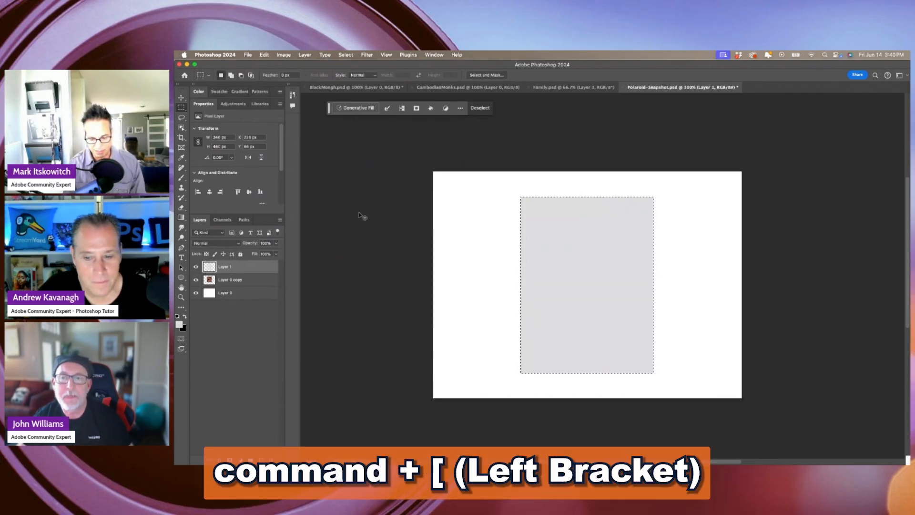
key("super+bracketleft")
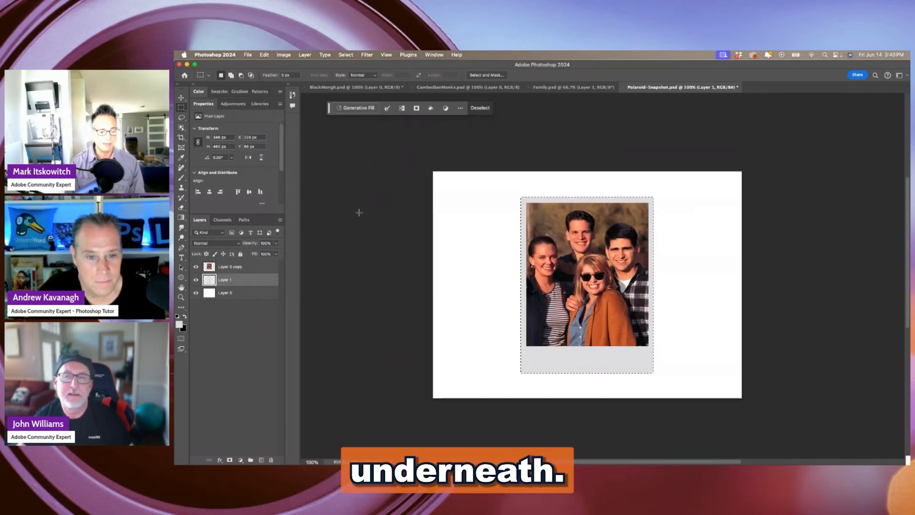
key("super+d")
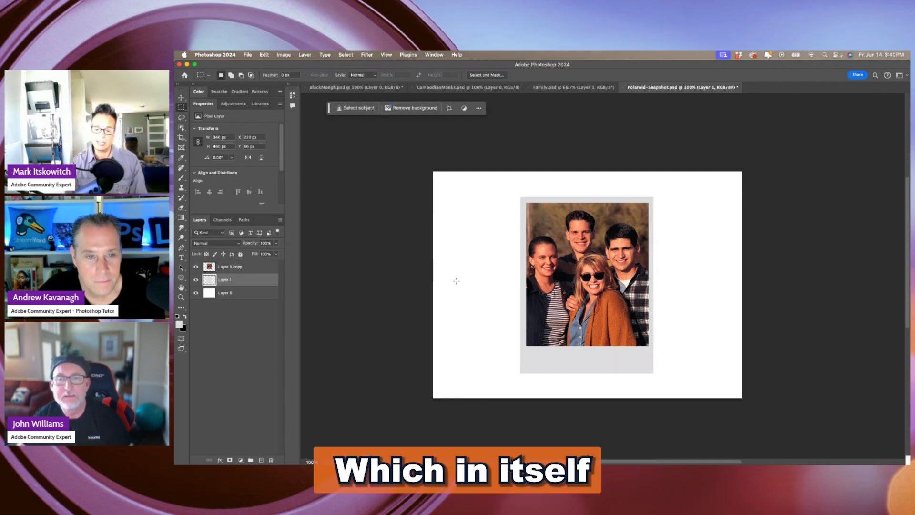
- Add a subtle Inner Shadow in Multiply mode to the photo layer, reducing the choke and setting the size to 1 px
double_click(260, 269)
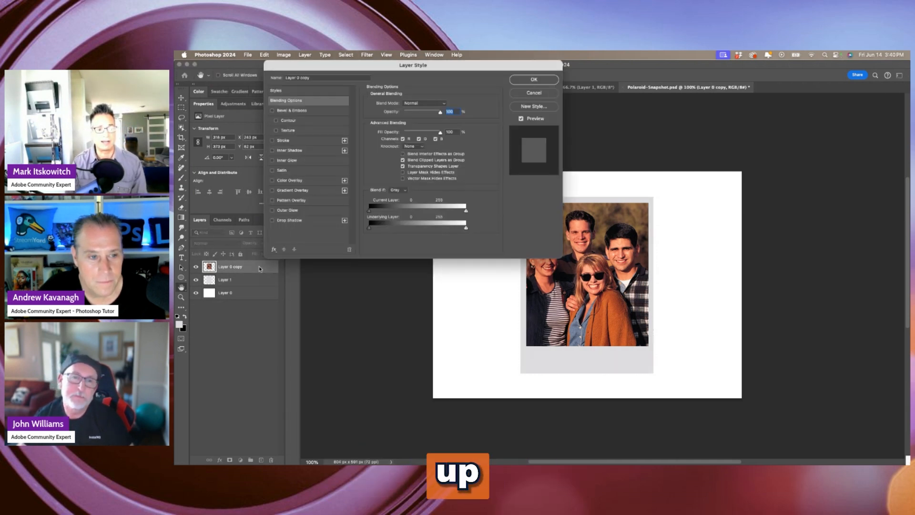
left_click(291, 151)
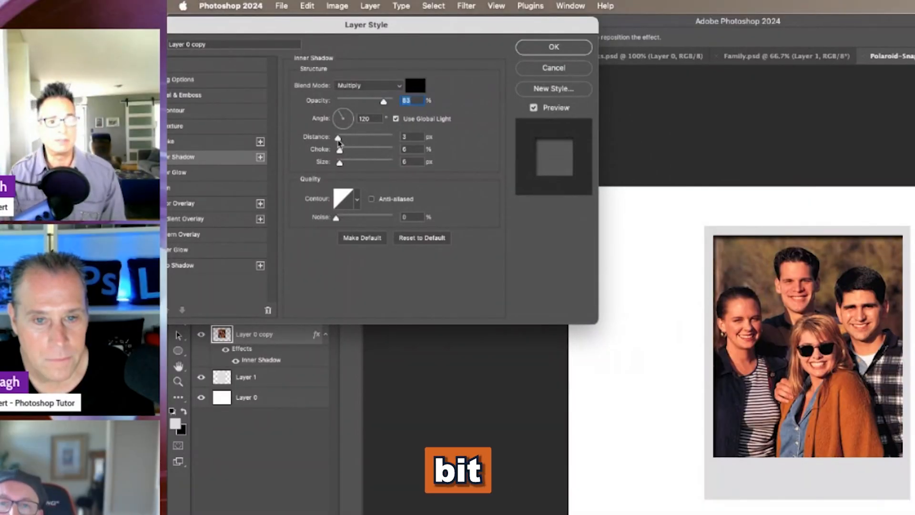
left_click(338, 140)
left_click_drag(340, 151, 337, 165)
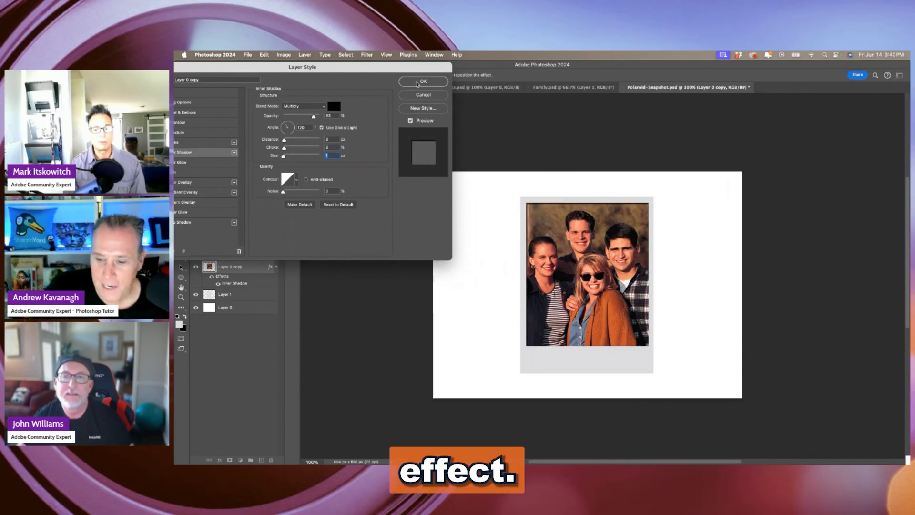
left_click_drag(373, 69, 444, 91)
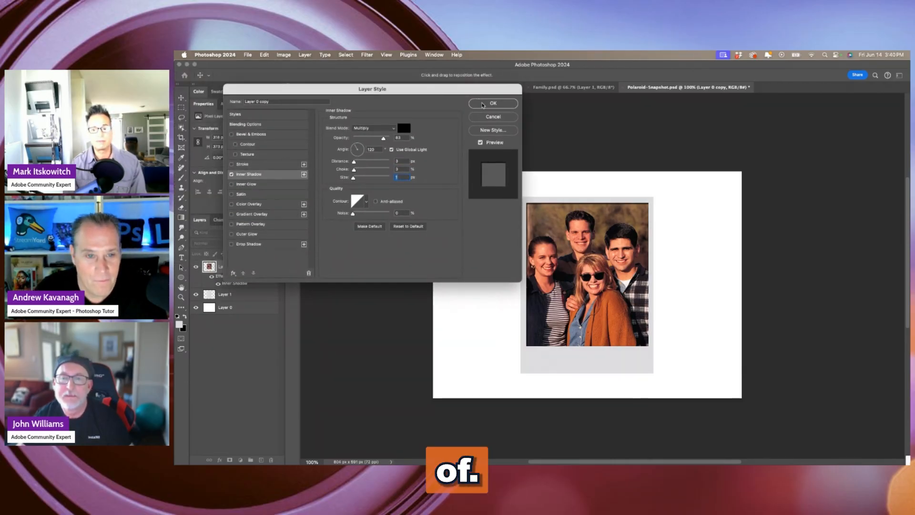
left_click(482, 105)
- Convert the photo and its grey frame layer together into one smart object and duplicate it
left_click(235, 280)
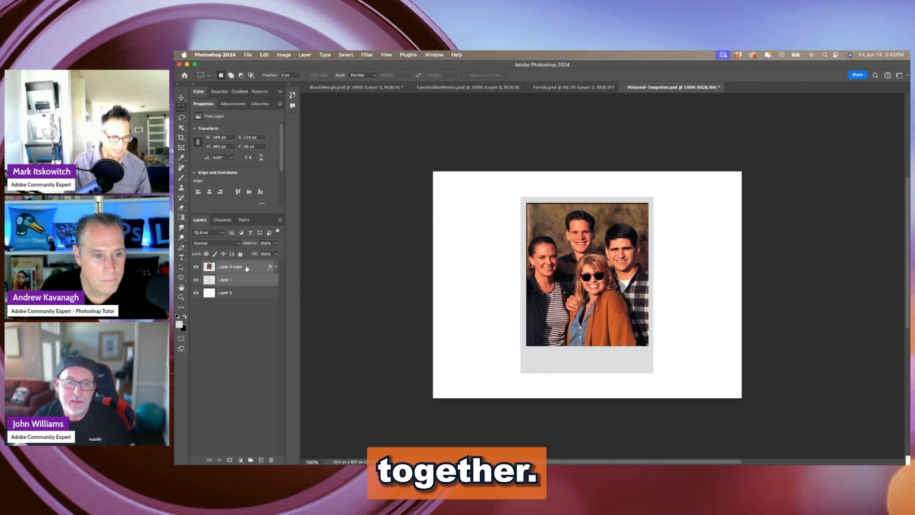
right_click(246, 267)
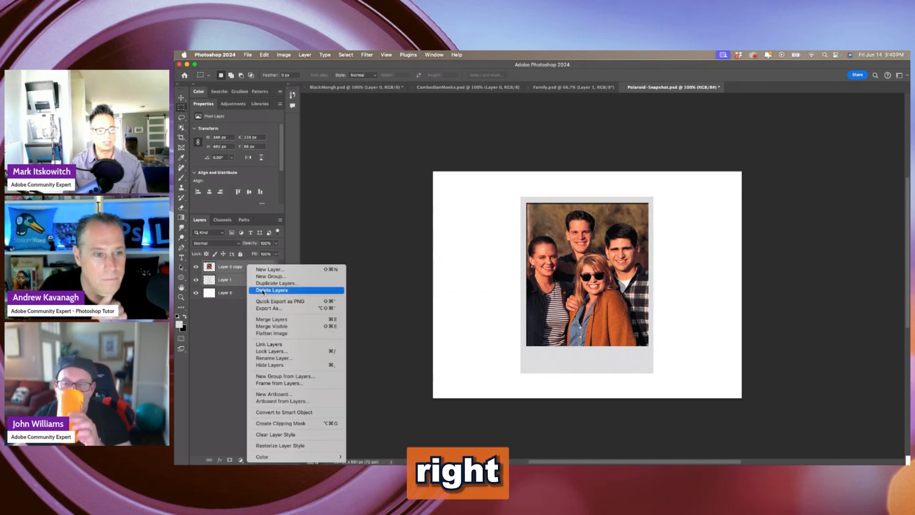
left_click(284, 412)
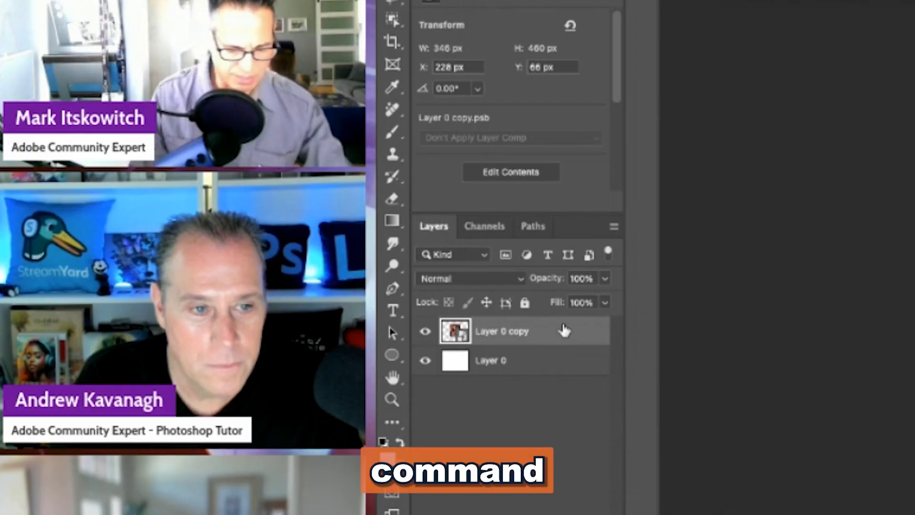
key("super+j")
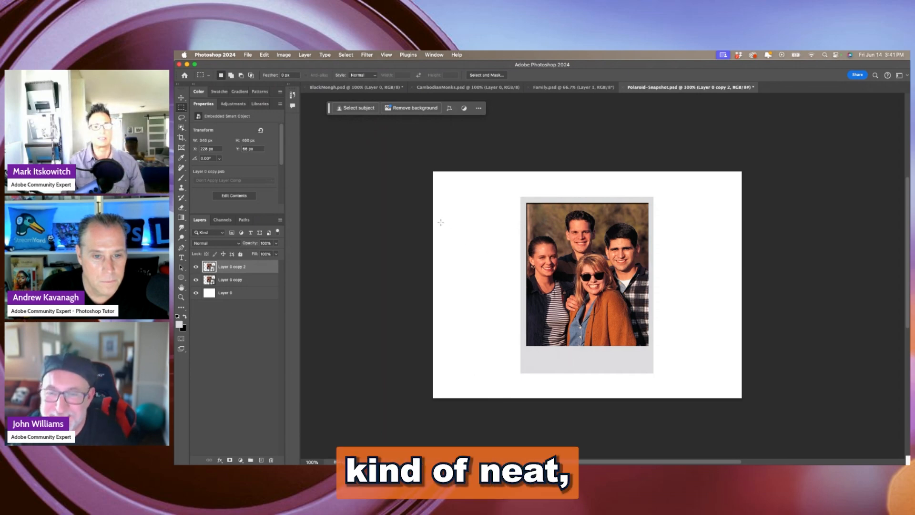
- Apply the Shear filter with Wrap Around to the upper smart object, bending the middle of the curve slightly to the left
left_click(367, 54)
mouse_move(382, 165)
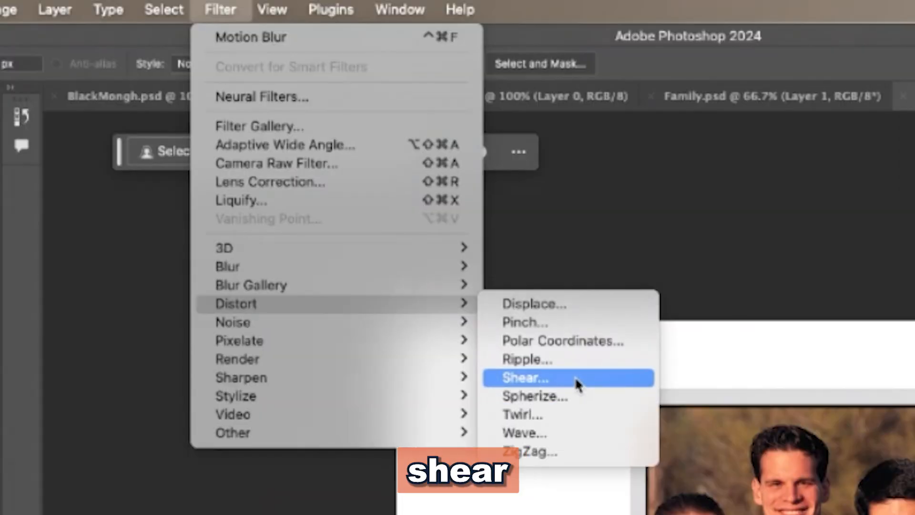
left_click(500, 193)
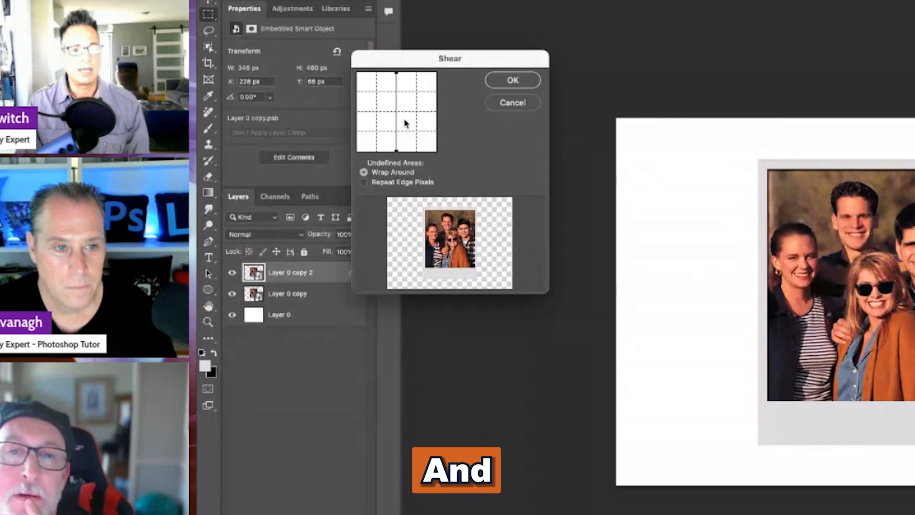
left_click(396, 111)
left_click_drag(396, 112, 391, 115)
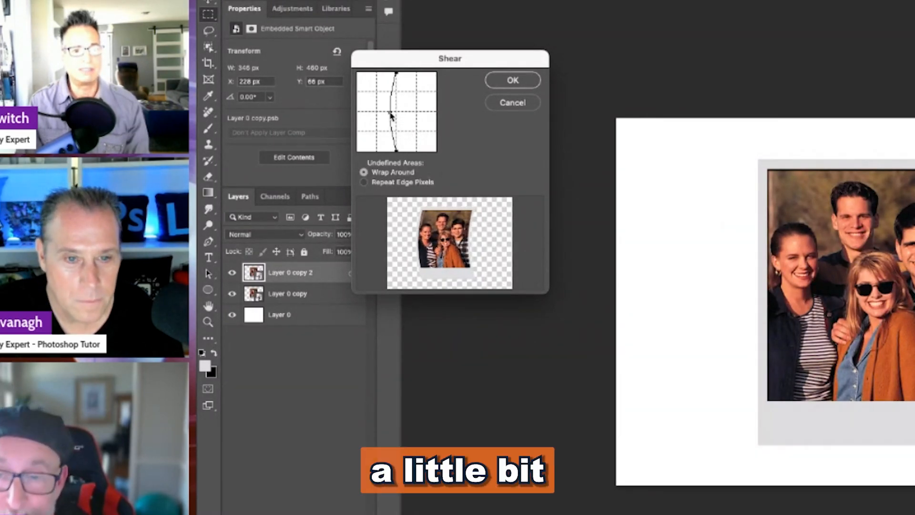
left_click(513, 81)
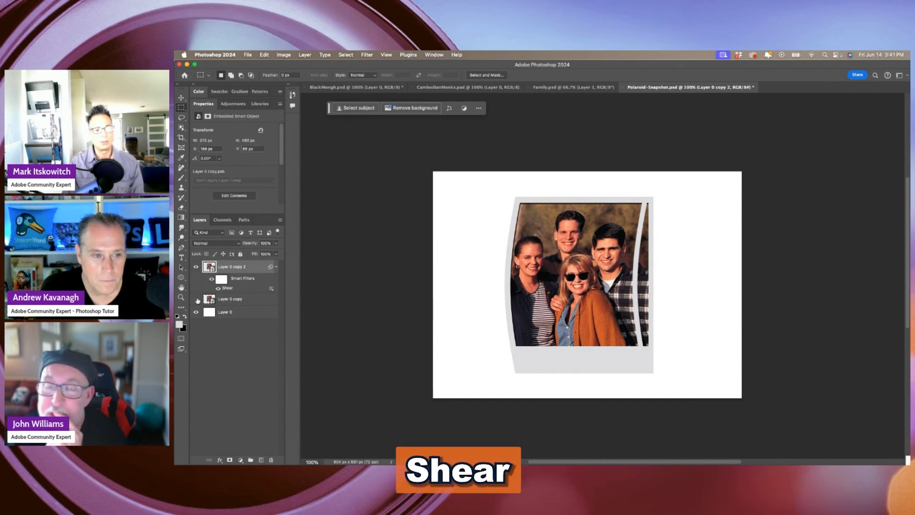
left_click(197, 300)
left_click(197, 300)
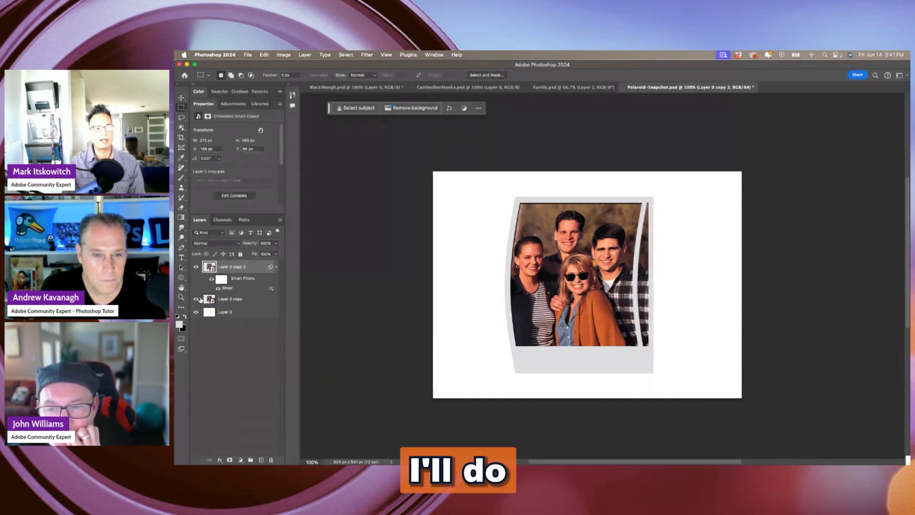
- Load the outline of the unsheared snapshot as a selection and fill it with black on a new layer directly above it
left_click(215, 303)
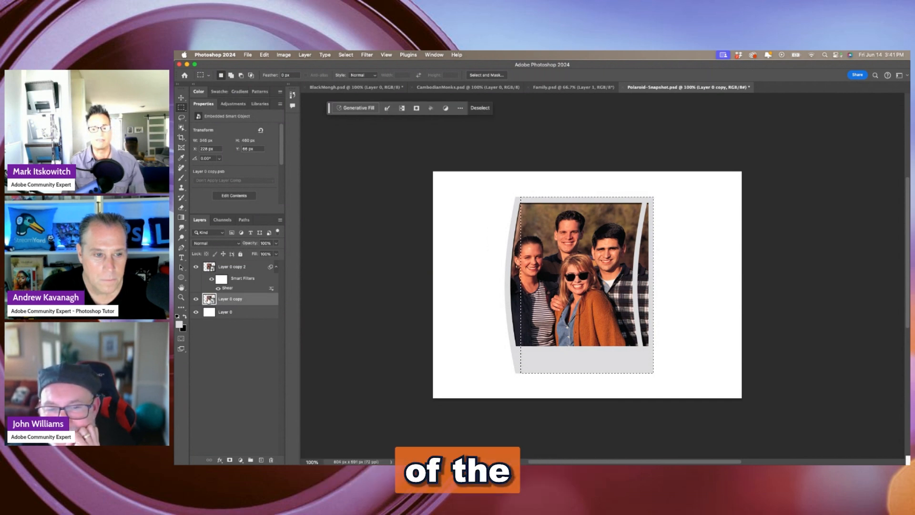
left_click(261, 461)
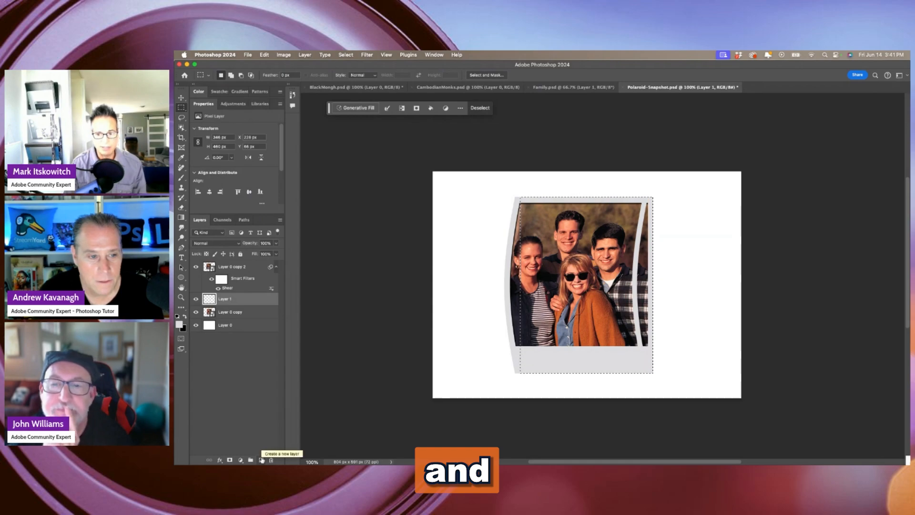
key("super+BackSpace")
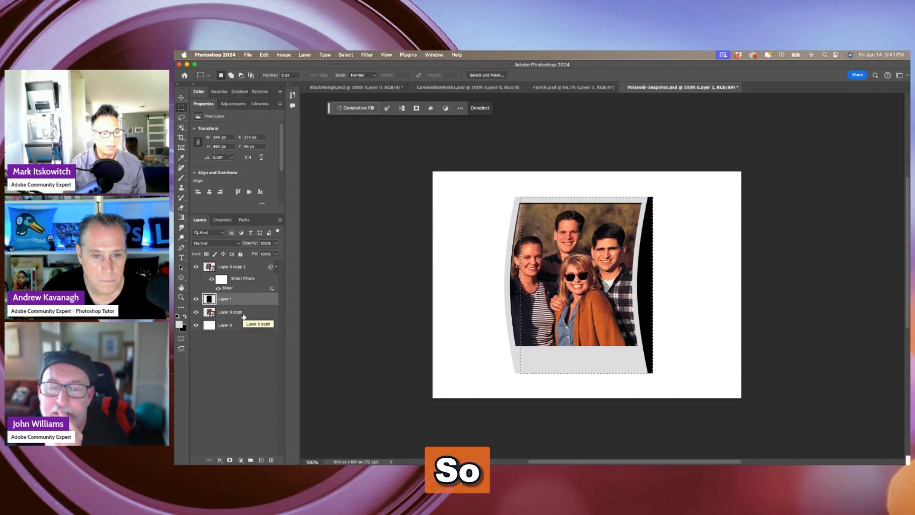
- Hide the unsheared snapshot, deselect, and apply a Wrap Around Shear to the black layer, bending the curve's middle slightly to the right
left_click(196, 312)
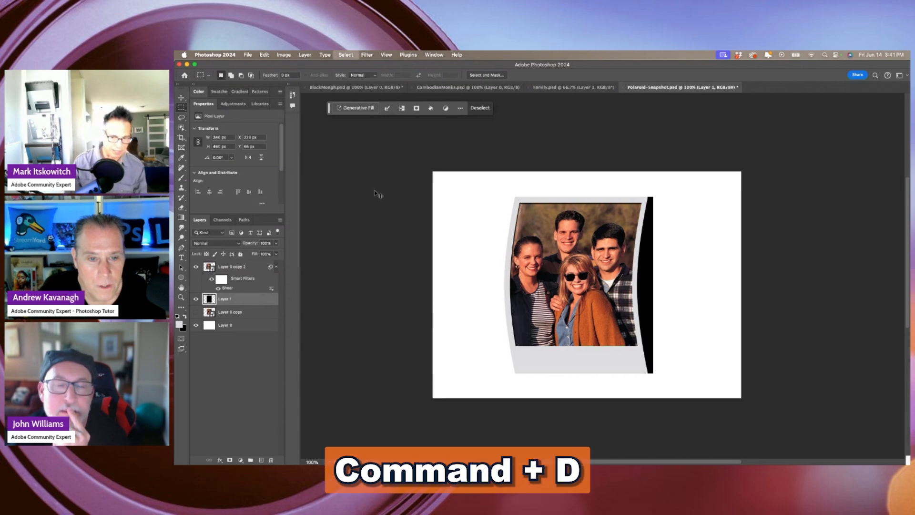
key("super+d")
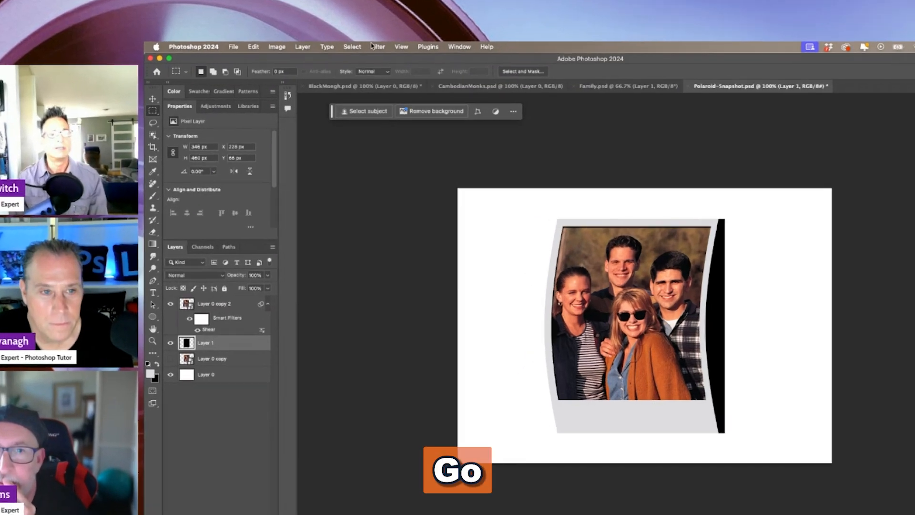
left_click(367, 55)
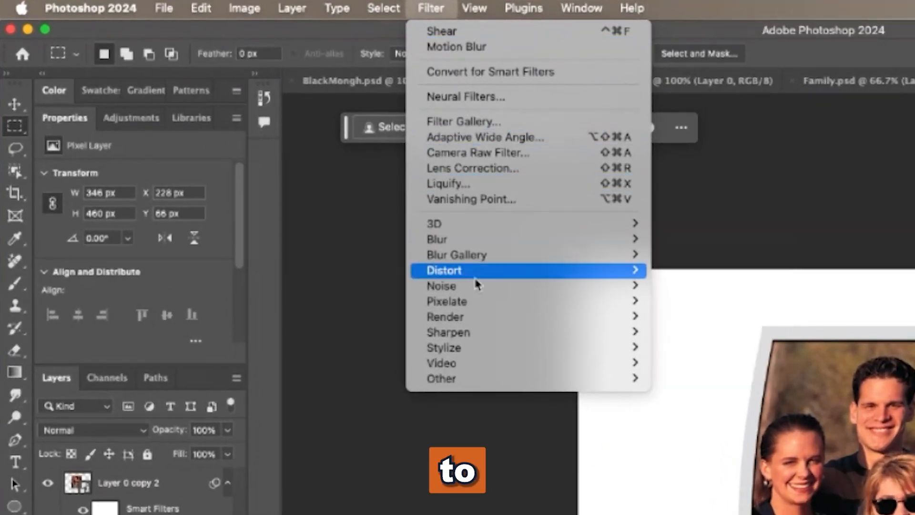
mouse_move(477, 283)
mouse_move(506, 274)
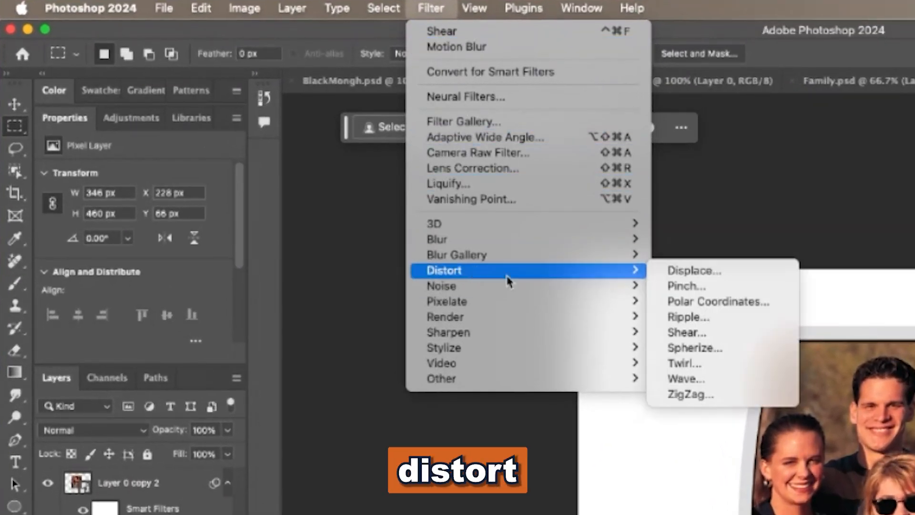
left_click(697, 332)
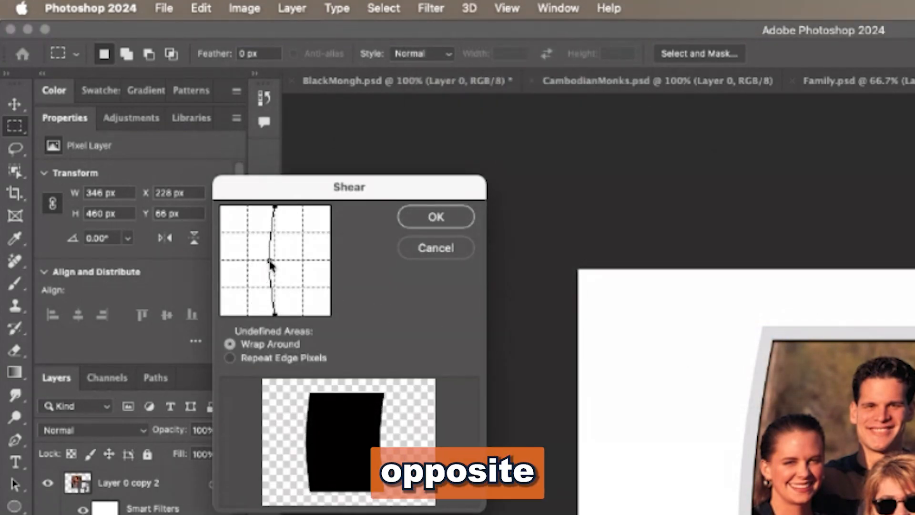
left_click_drag(270, 265, 280, 266)
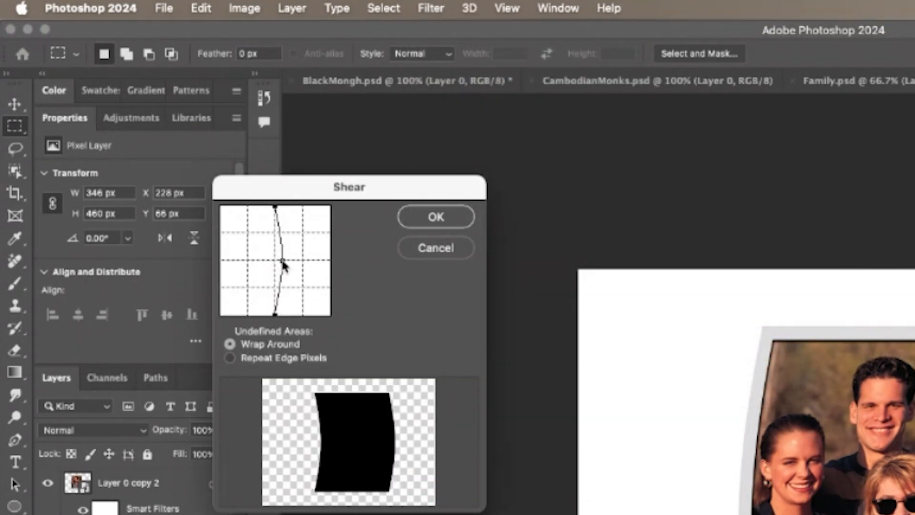
left_click(436, 217)
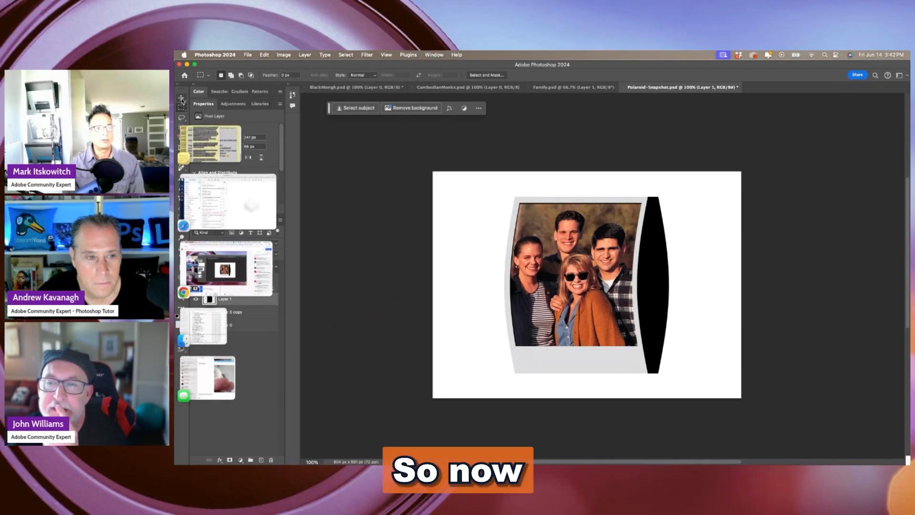
- Move the black shape left and slightly down so it peeks out from behind the snapshot's left and bottom edges
left_click(181, 98)
left_click_drag(664, 292, 624, 297)
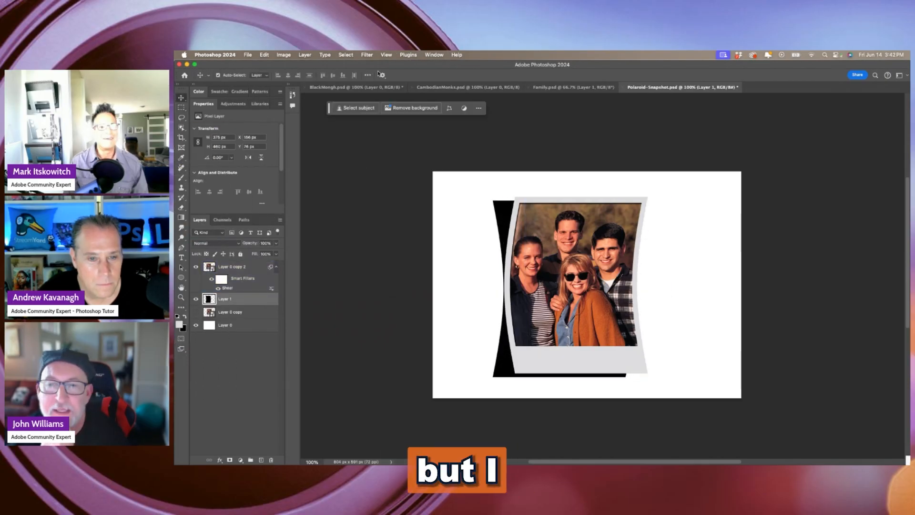
left_click(465, 204)
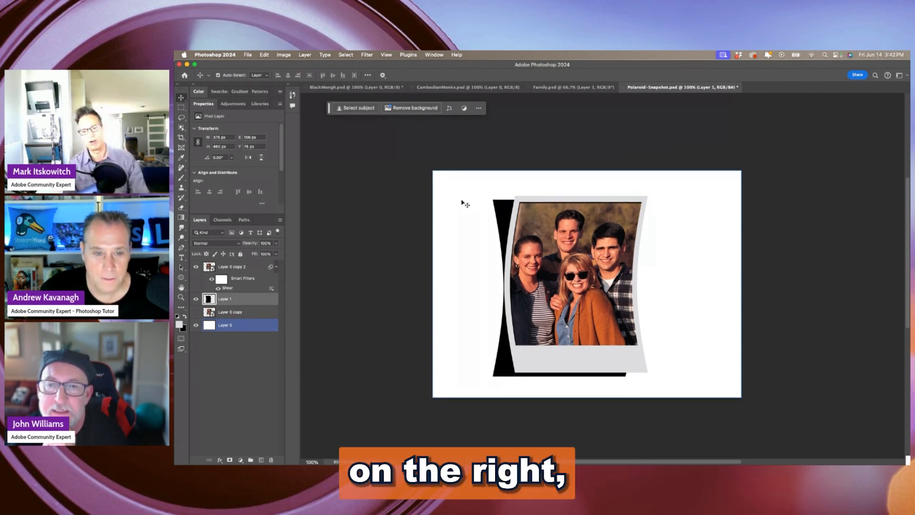
- Soften the black shadow layer with a Gaussian Blur of 4.1 pixels and lower its opacity to 55%
left_click(367, 54)
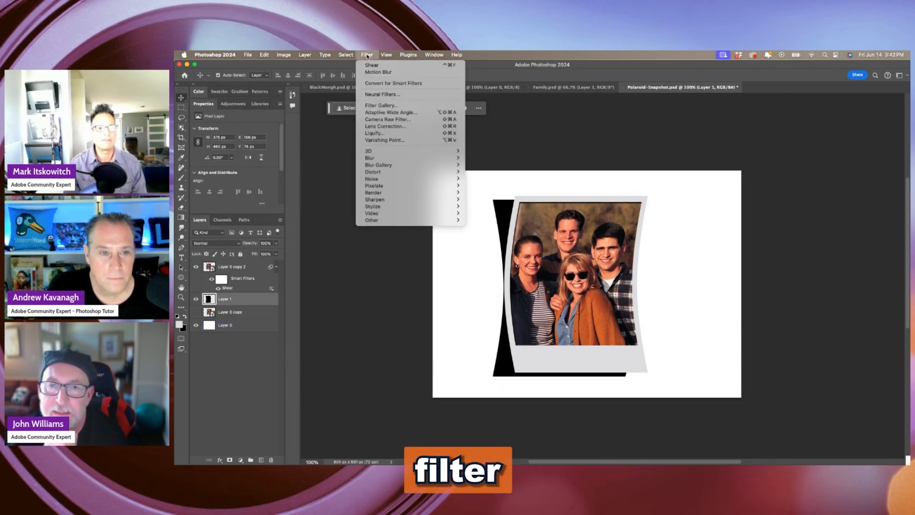
mouse_move(377, 159)
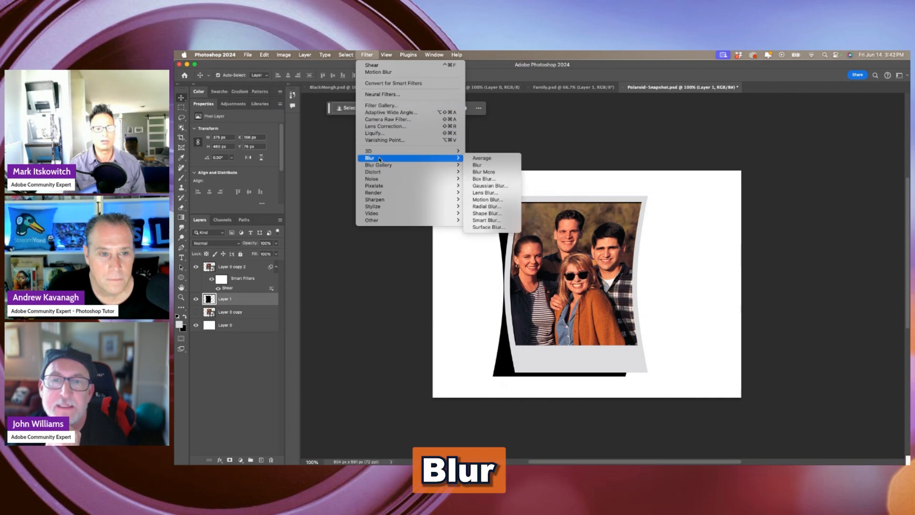
left_click(489, 185)
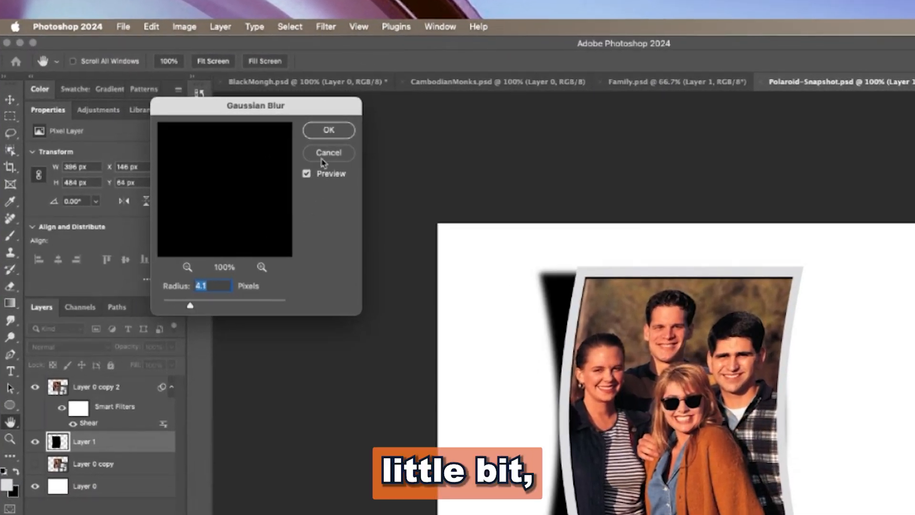
left_click(321, 131)
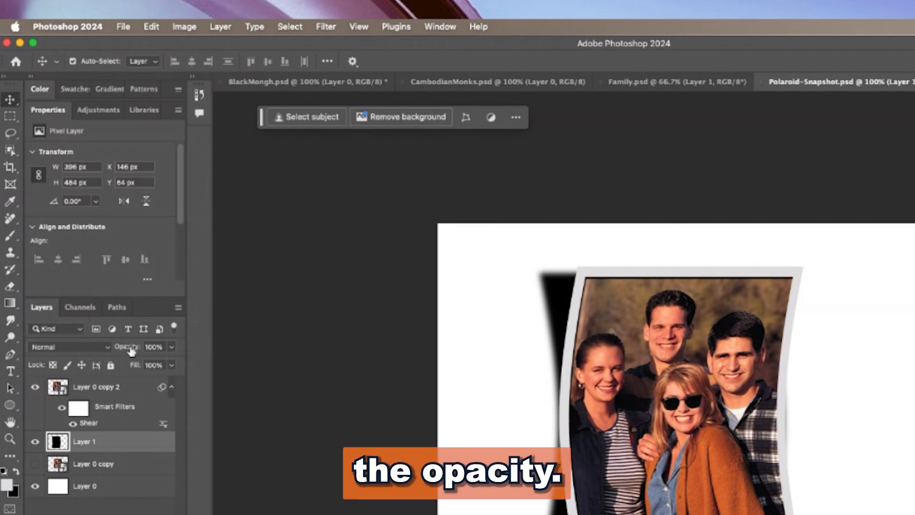
left_click_drag(104, 355, 129, 349)
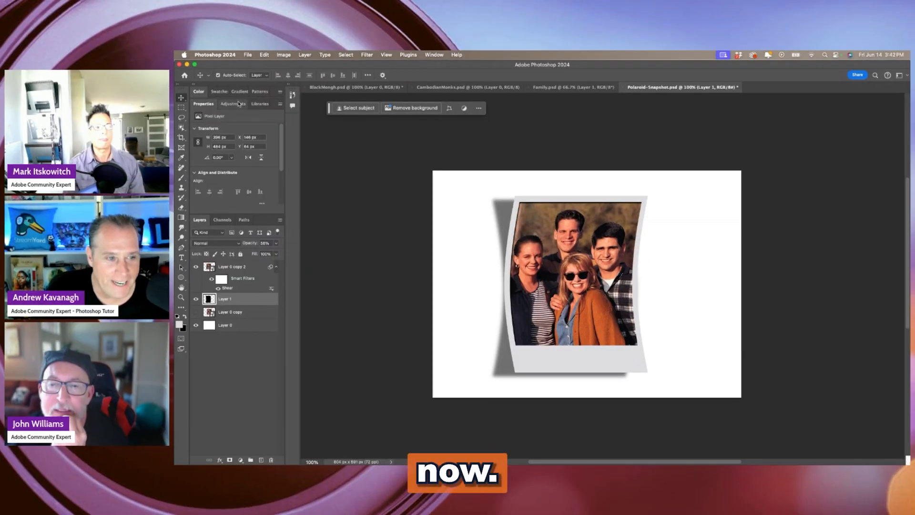
- Rotate the sheared snapshot and its shadow layer together counterclockwise so the picture sits at a tilt
left_click(249, 269, "shift")
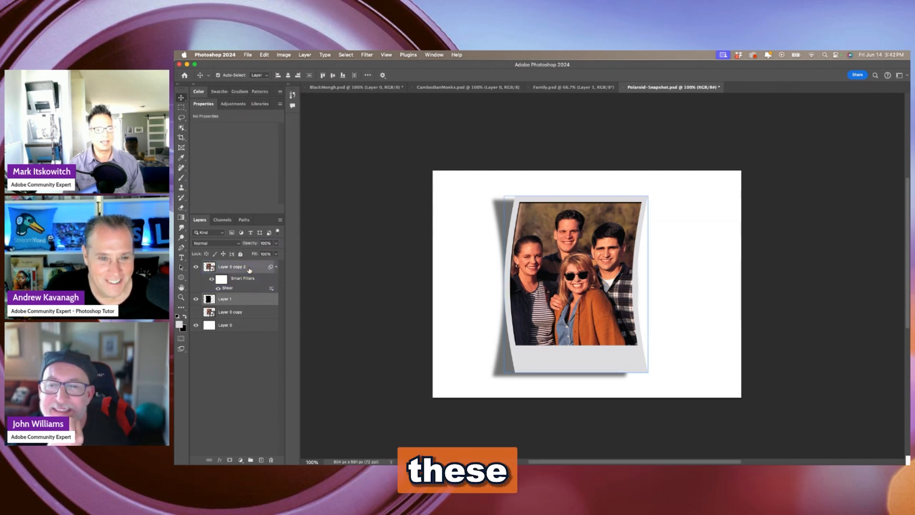
key("super+t")
left_click_drag(666, 178, 634, 181)
key("Return")
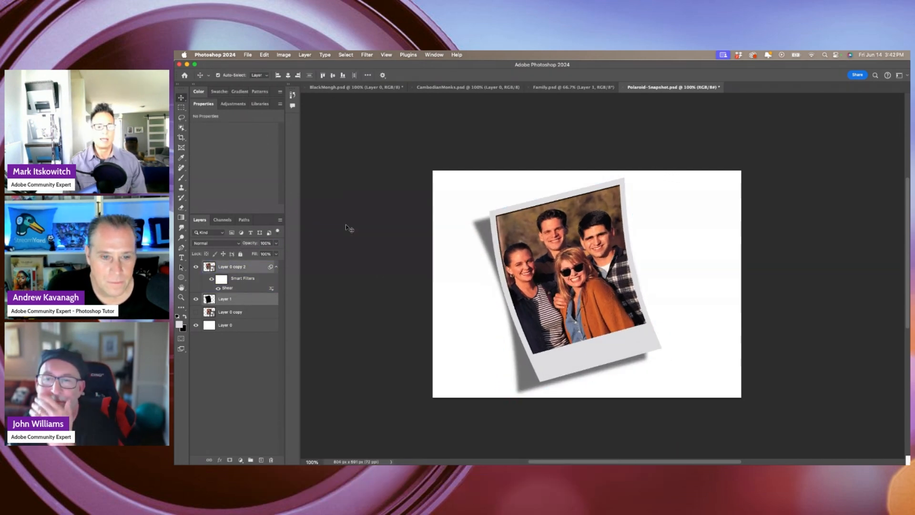
- Copy the whole Thumbtack image from the library, close its document, paste it above the snapshot and shift it to the right
left_click(262, 104)
left_click_drag(281, 185, 281, 180)
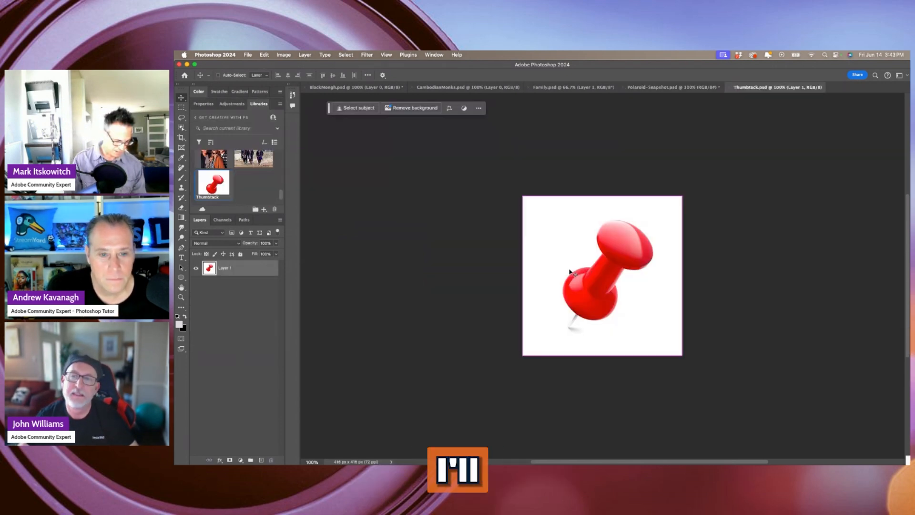
key("super+a")
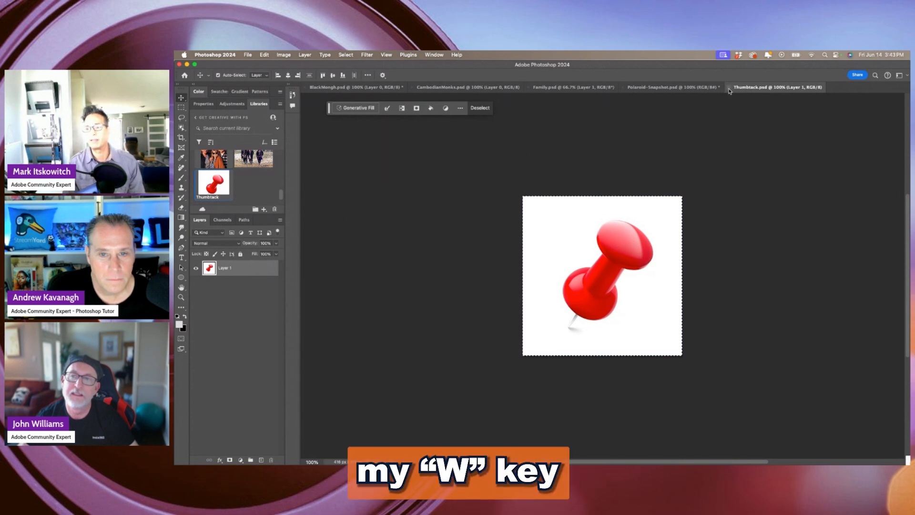
key("super+w")
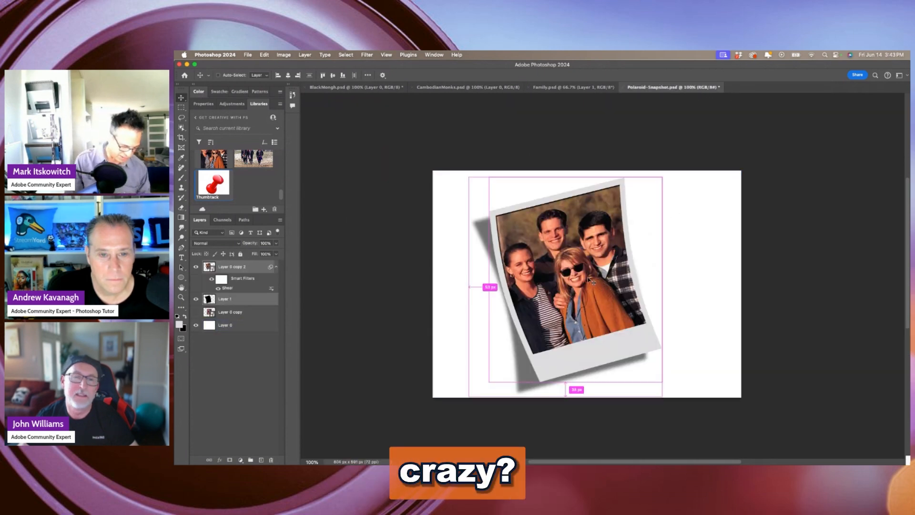
left_click(248, 354)
key("super+v")
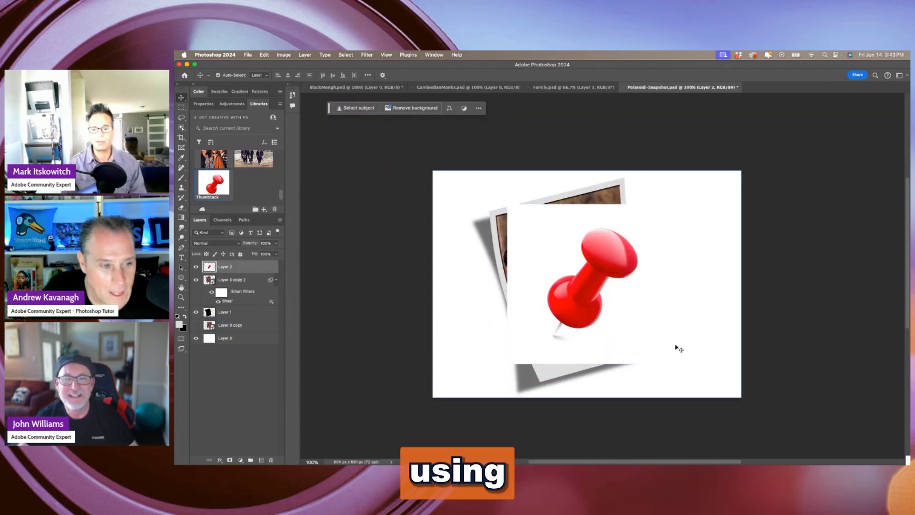
left_click_drag(592, 291, 633, 286)
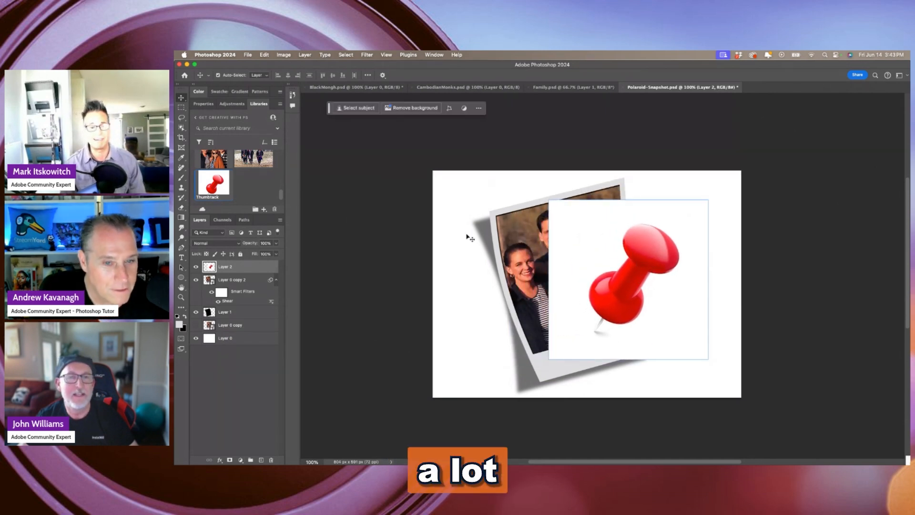
- Remove the white background around the thumbtack with the Magic Wand, and clear the leftover needle area beneath it with the Lasso
left_click(181, 129)
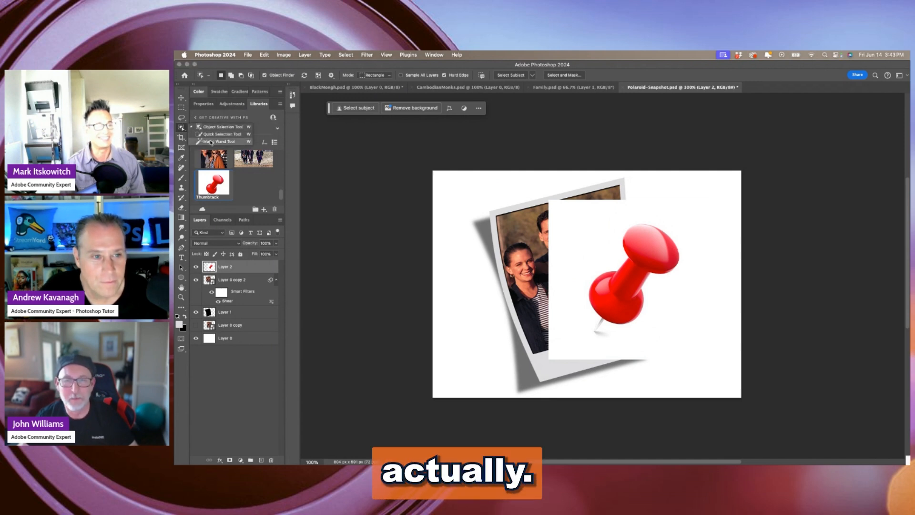
left_click(219, 141)
left_click(597, 242)
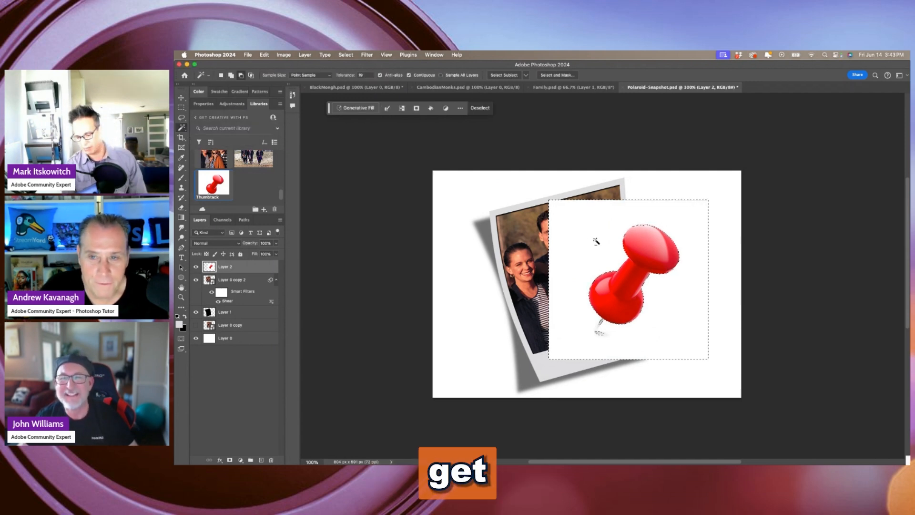
key("Delete")
key("ctrl+d")
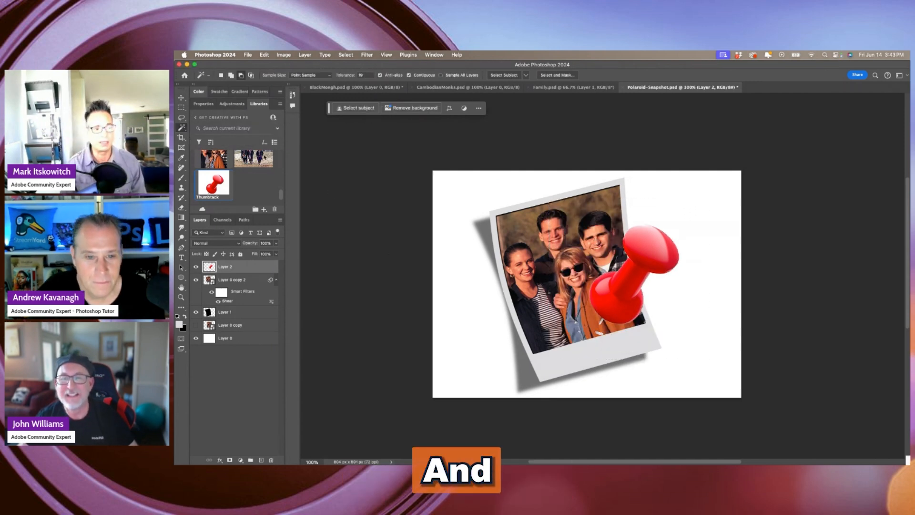
left_click(181, 117)
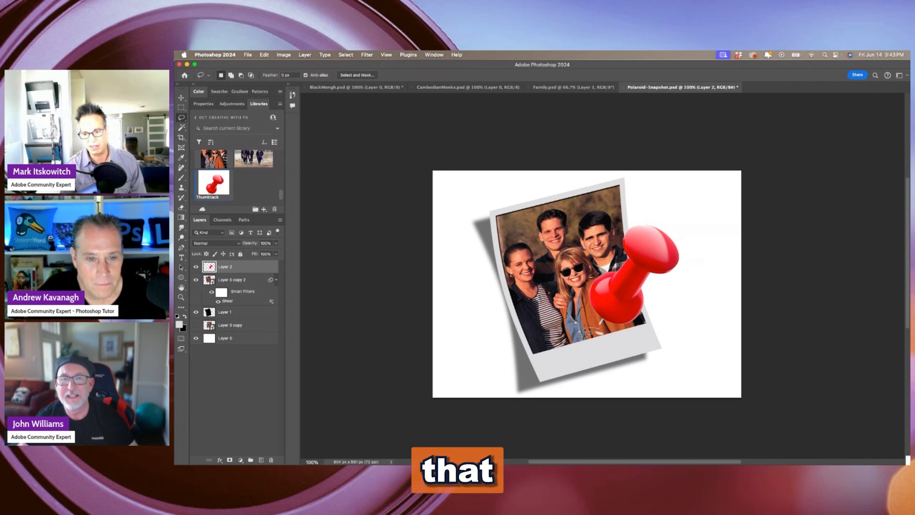
left_click_drag(604, 330, 602, 329)
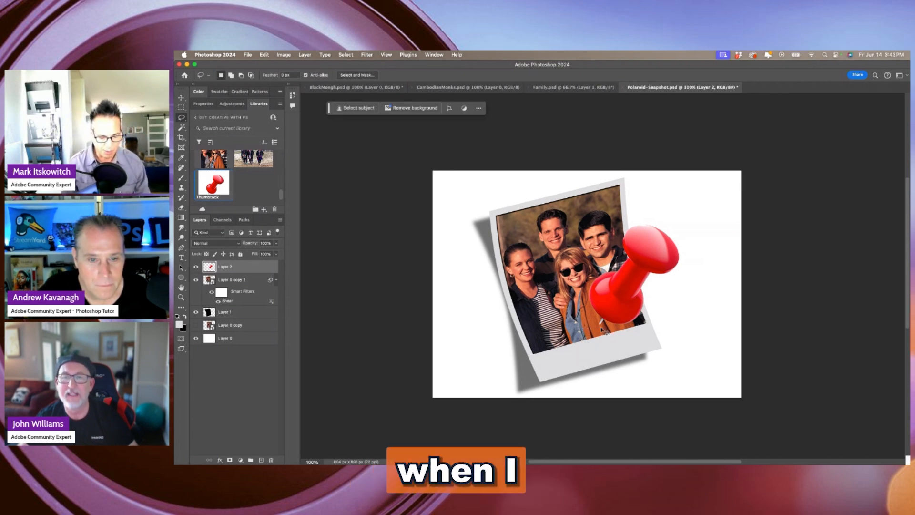
- Scale the thumbtack down to about 14% and move it onto the right edge of the snapshot's frame
key("ctrl+t")
left_click_drag(678, 224, 602, 315)
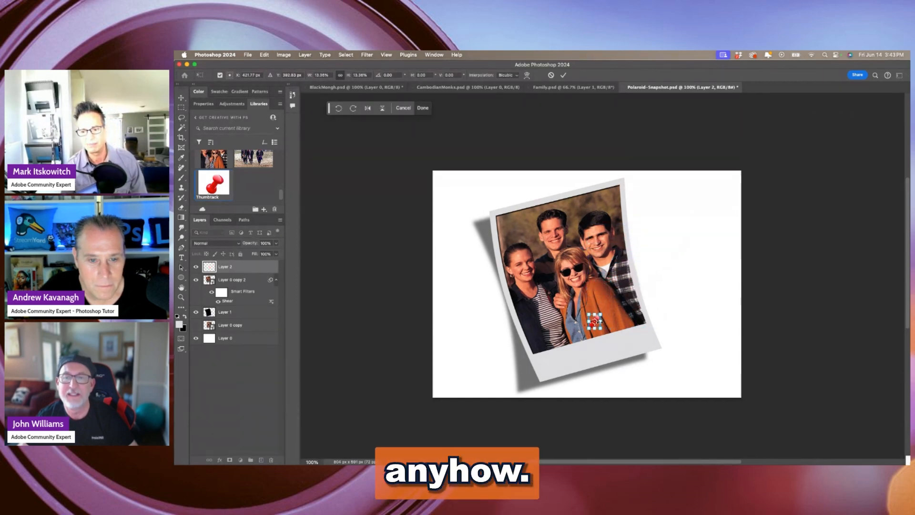
left_click_drag(594, 324, 635, 251)
key("Return")
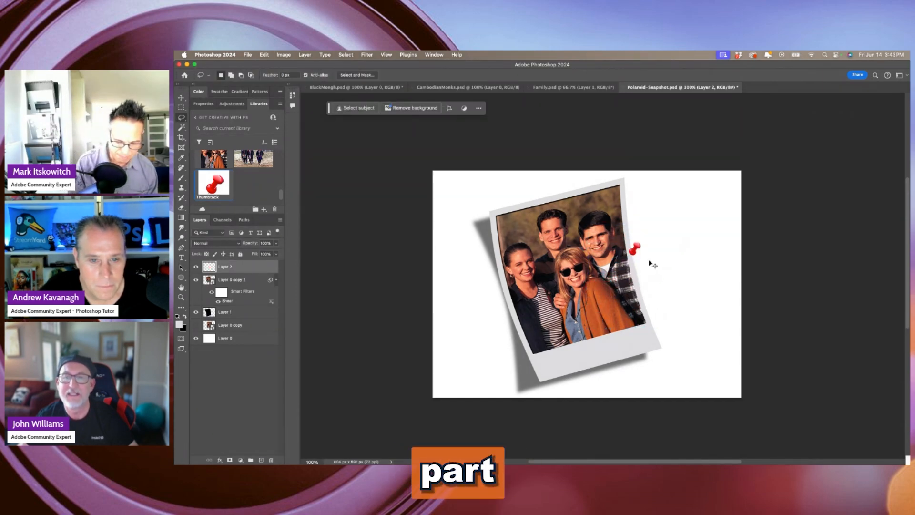
- Reposition the thumbtack slightly lower along the right border of the snapshot's frame
key("super+plus")
key("super+plus")
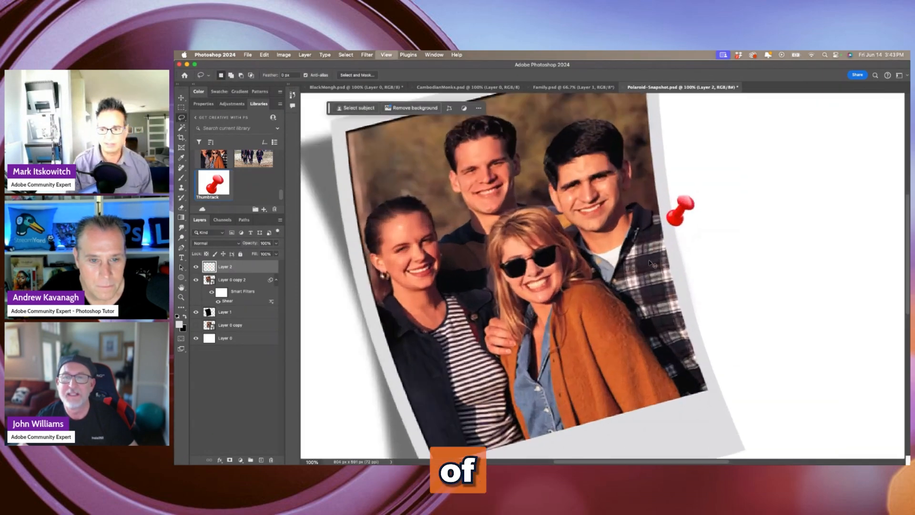
left_click_drag(716, 231, 689, 254)
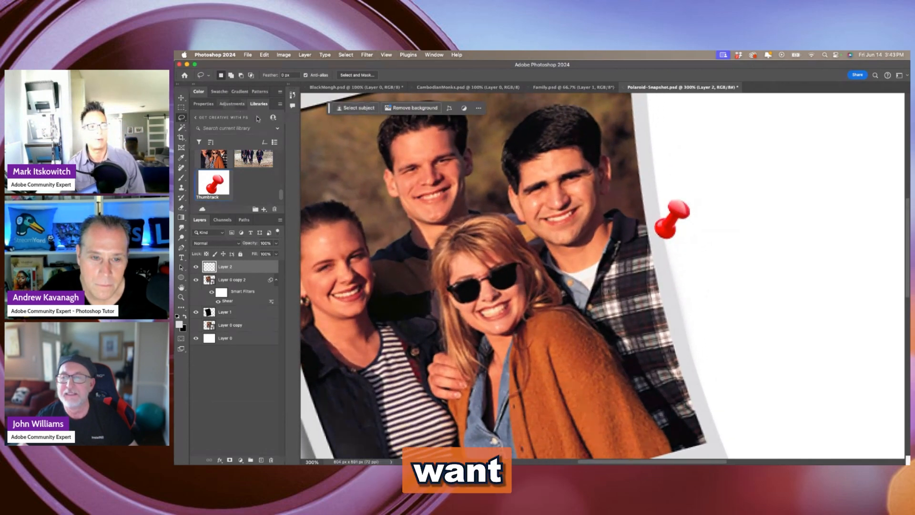
key("v")
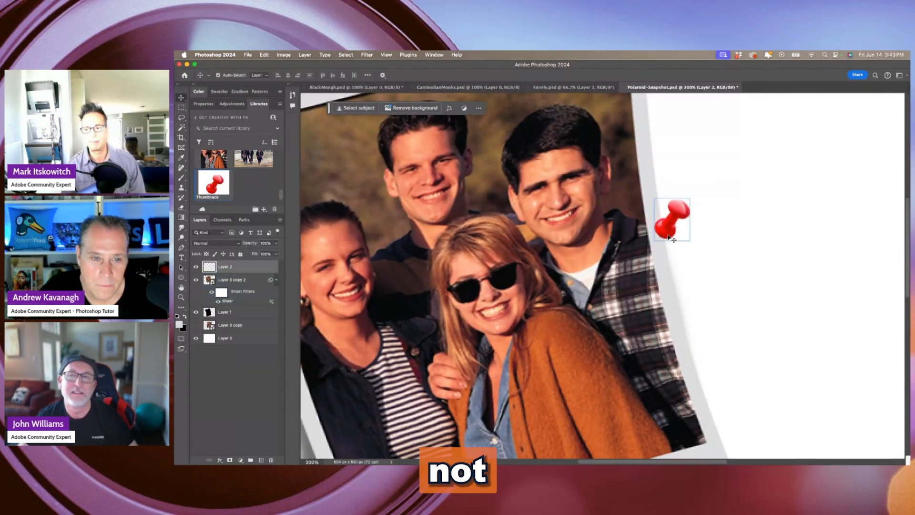
left_click_drag(673, 234, 680, 271)
left_click(681, 283)
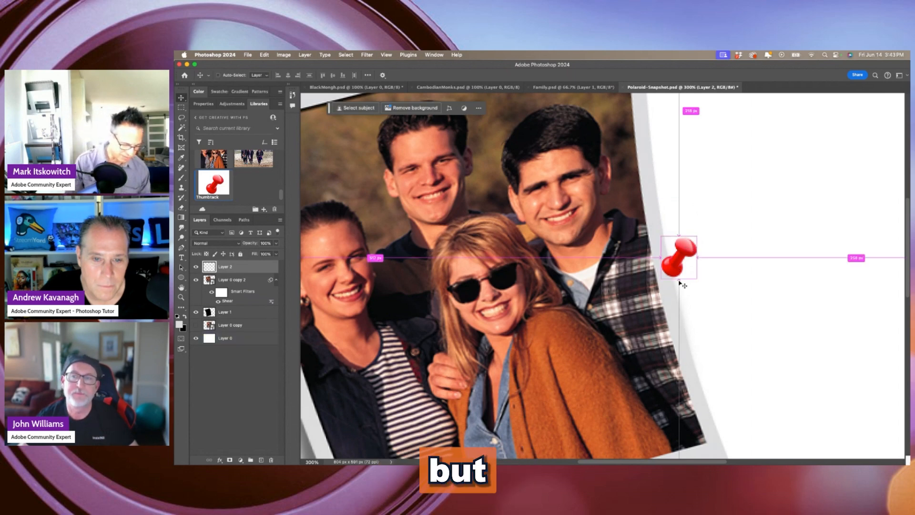
- Draw a tiny elliptical pinhole beneath the thumbtack, filled with black on a new layer below it, and deselect
left_click_drag(182, 108, 193, 117)
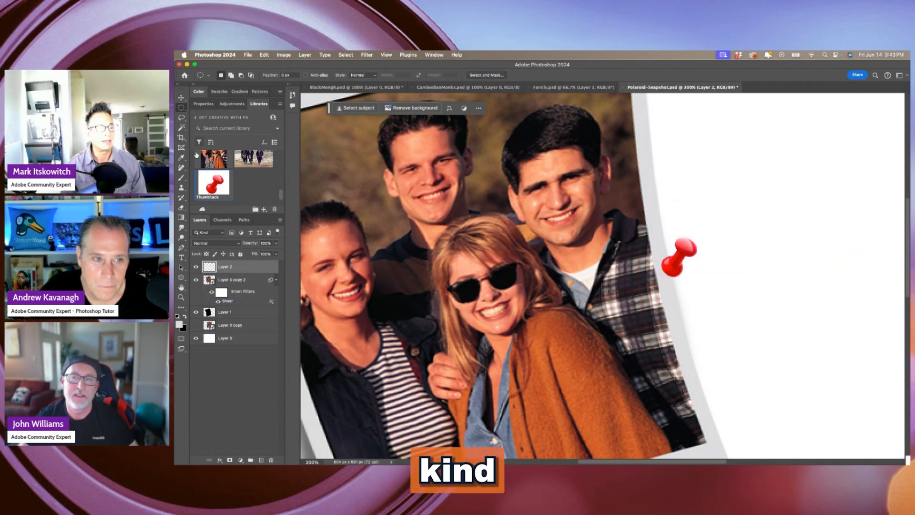
left_click(265, 460)
left_click_drag(225, 267, 225, 286)
left_click_drag(661, 279, 667, 284)
key("super+BackSpace")
key("super+d")
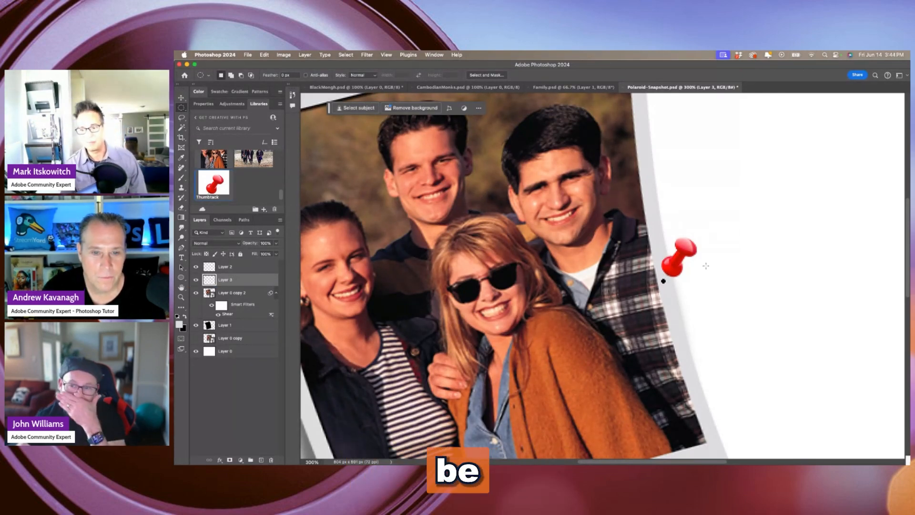
- Load the thumbtack's outline as a selection and fill it with black on a new layer placed beneath the thumbtack
left_click(225, 267)
left_click(210, 267, "super")
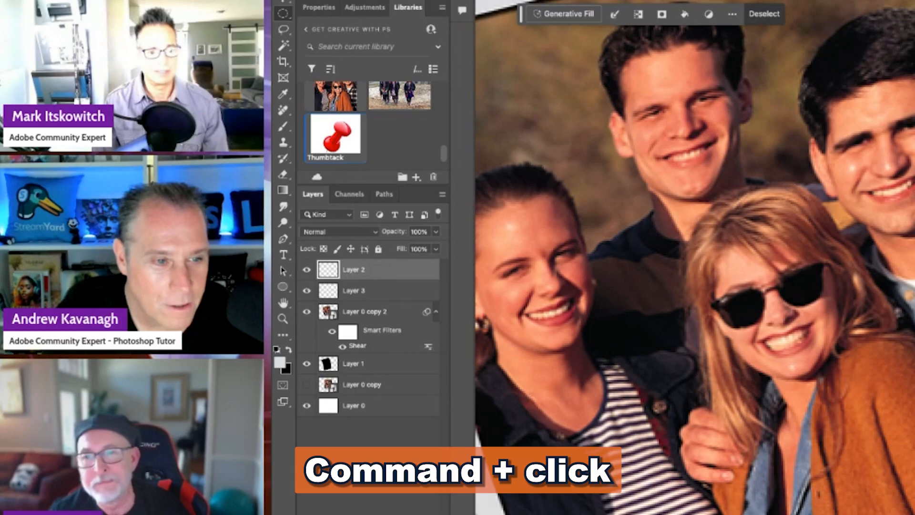
left_click(261, 460)
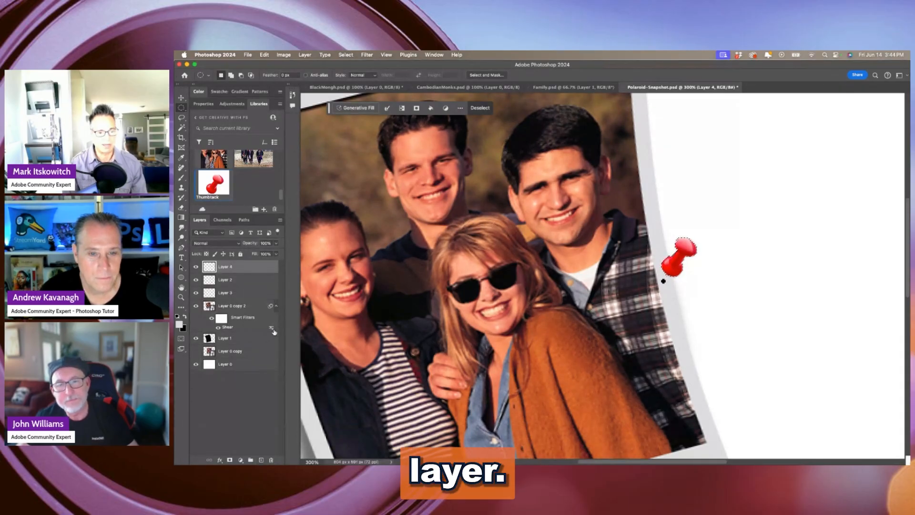
key("super+BackSpace")
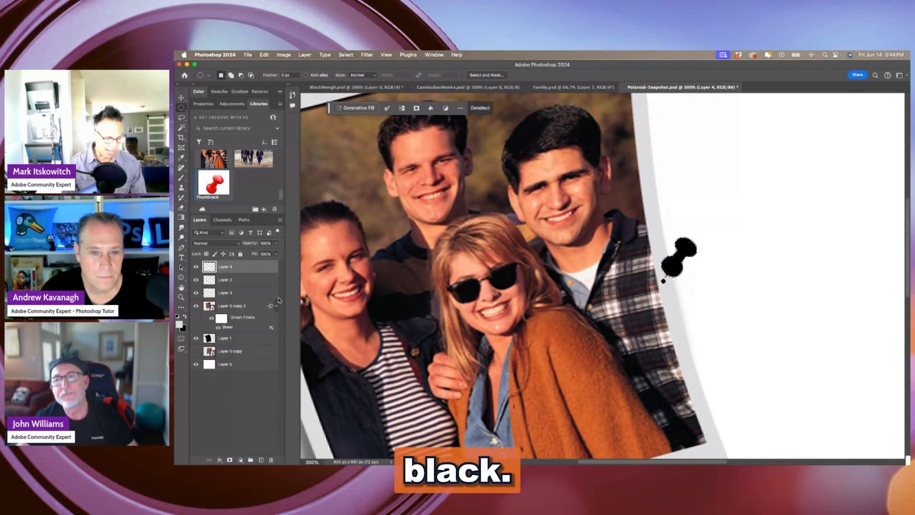
key("super+bracketleft")
- Distort the black thumbtack copy into a flattened cast shadow stretching right from the pin's base
key("super+t")
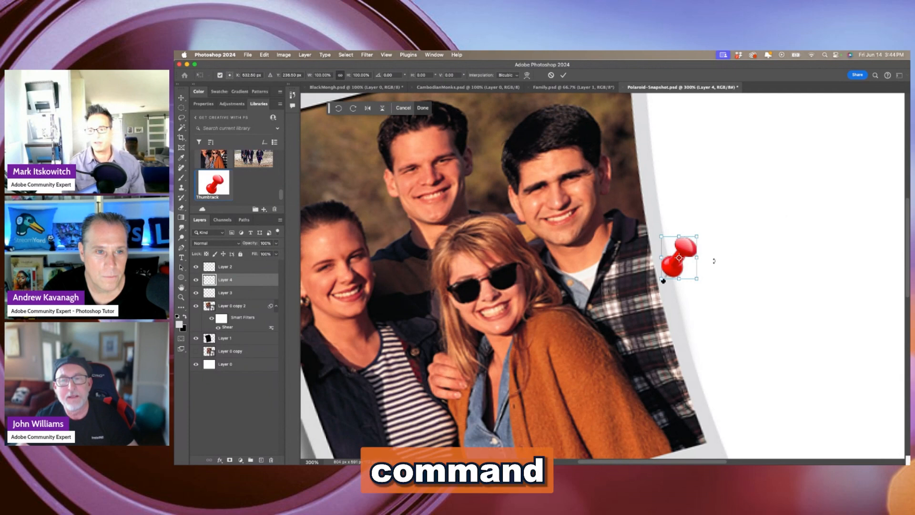
right_click(690, 258)
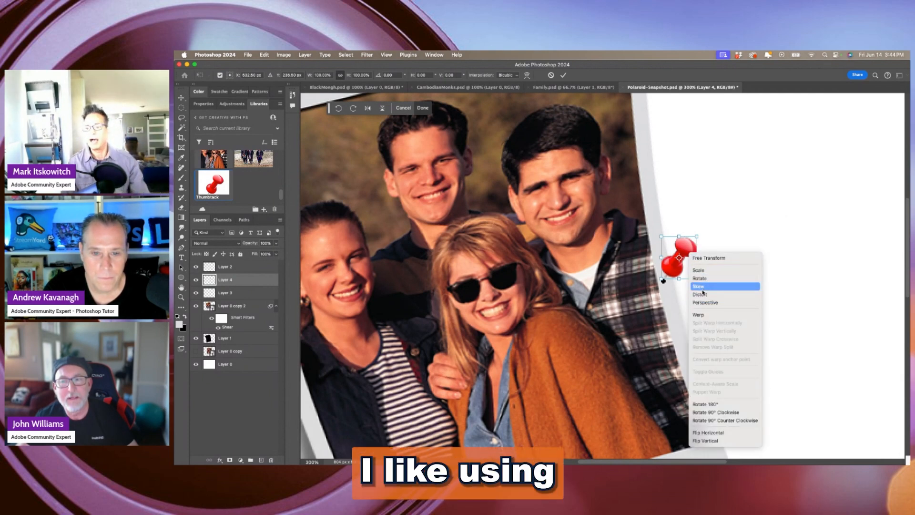
left_click(721, 220)
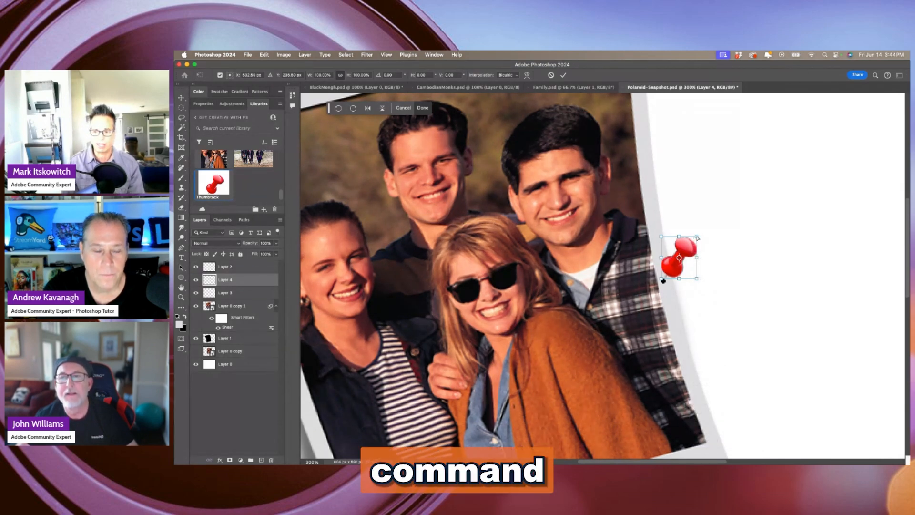
left_click_drag(698, 238, 715, 257)
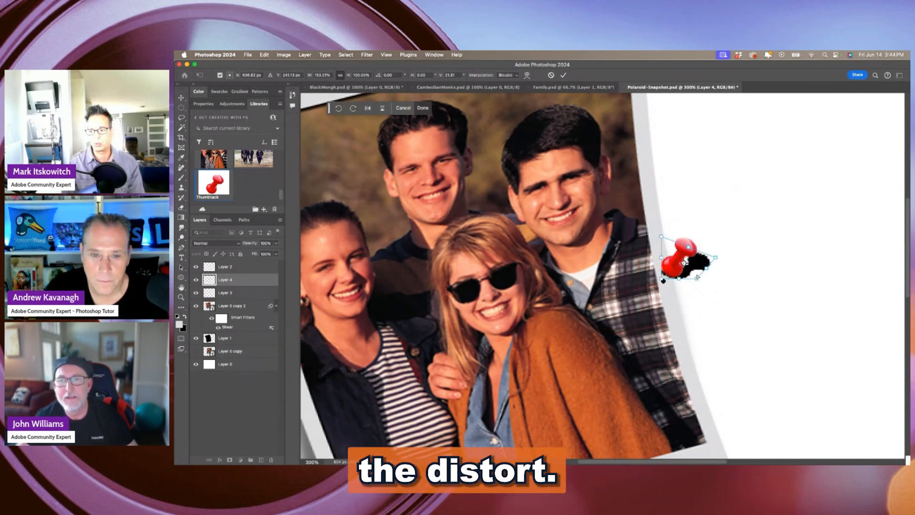
left_click_drag(716, 258, 730, 277)
left_click_drag(662, 237, 728, 277)
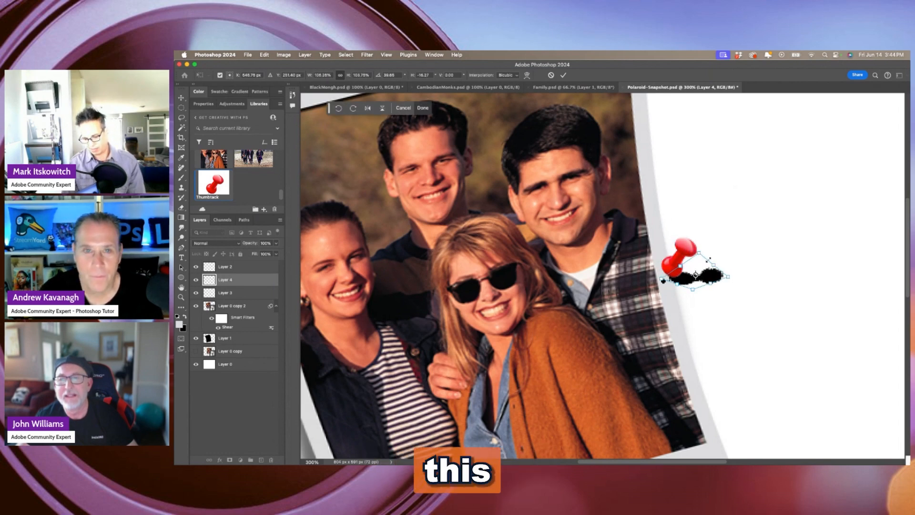
key("Return")
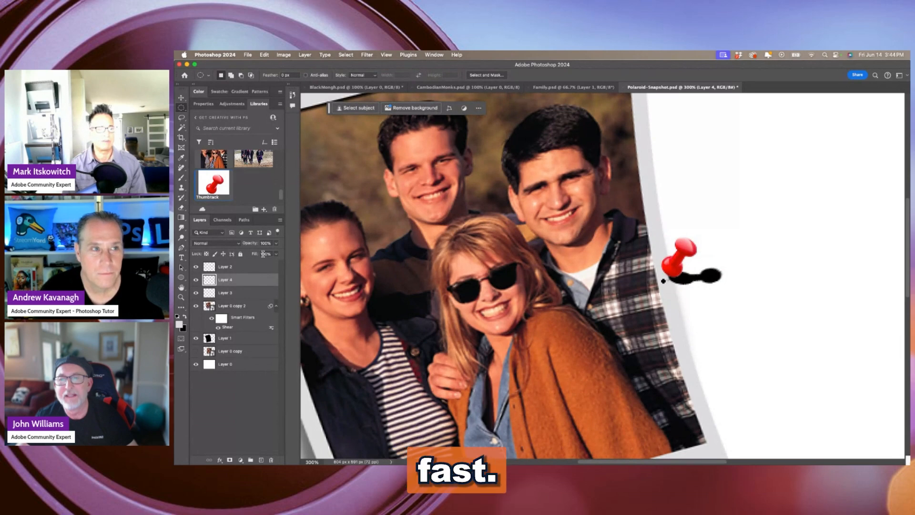
- Reduce the thumbtack shadow's opacity to 73% and soften it with a Gaussian Blur
left_click_drag(246, 247, 249, 246)
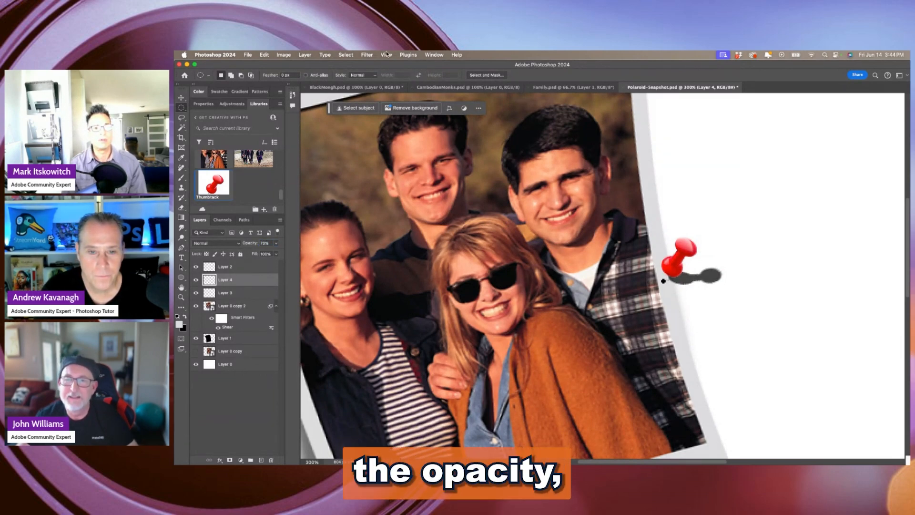
left_click(368, 55)
mouse_move(370, 165)
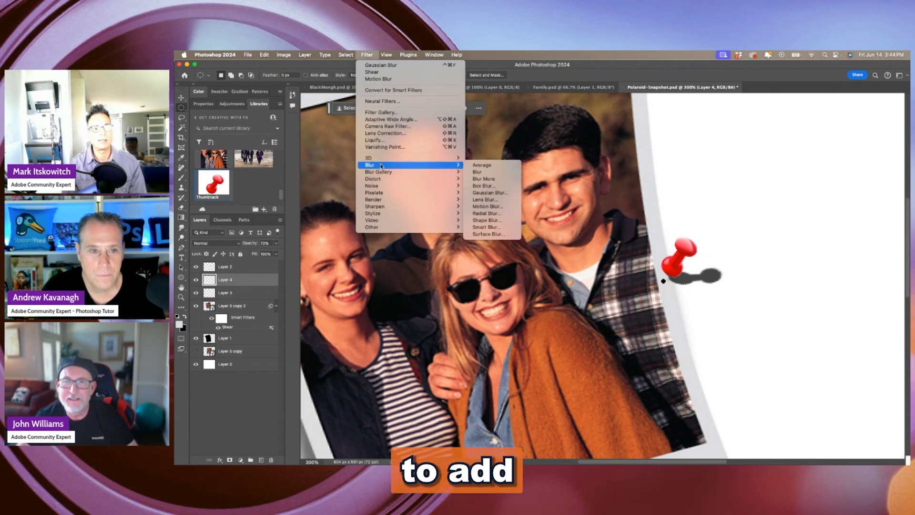
left_click(481, 194)
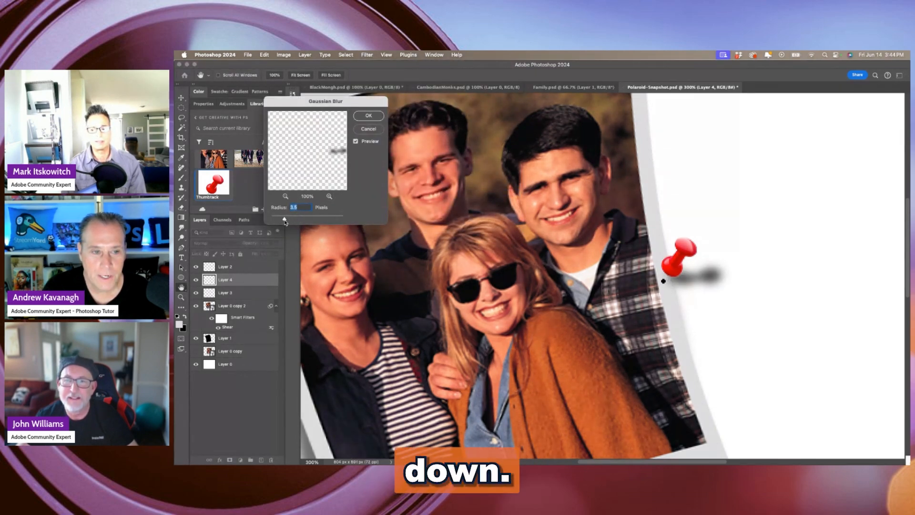
left_click(373, 129)
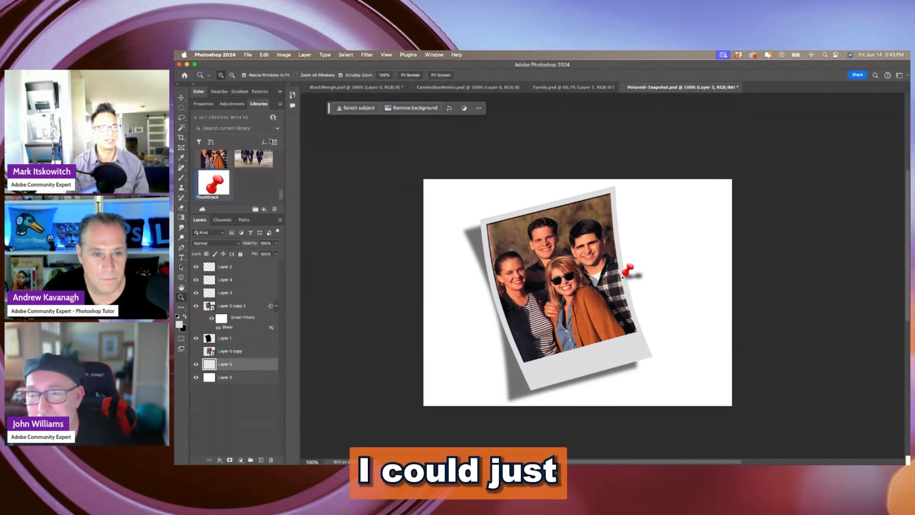
- Select the whole canvas and create a background behind the snapshot with Generative Fill, using the prompt "cork board"
key("m")
key("super+a")
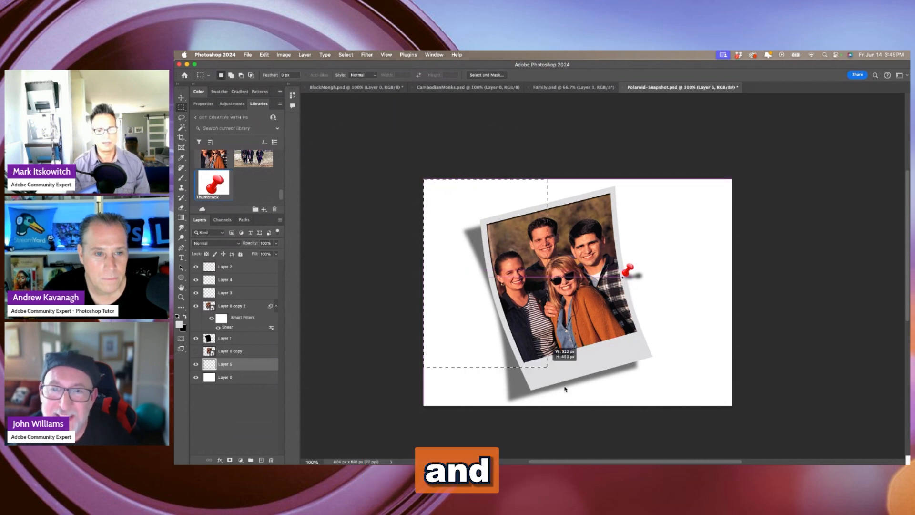
left_click(355, 108)
type("cork board")
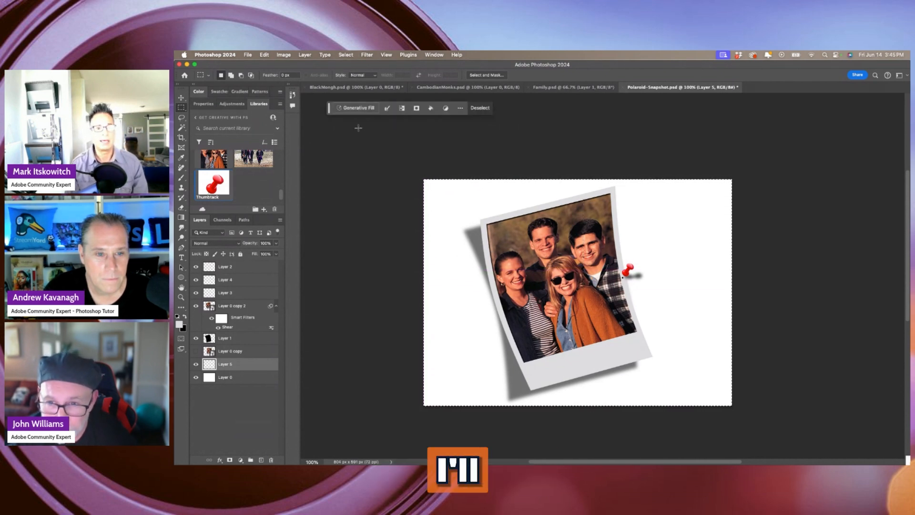
left_click(623, 110)
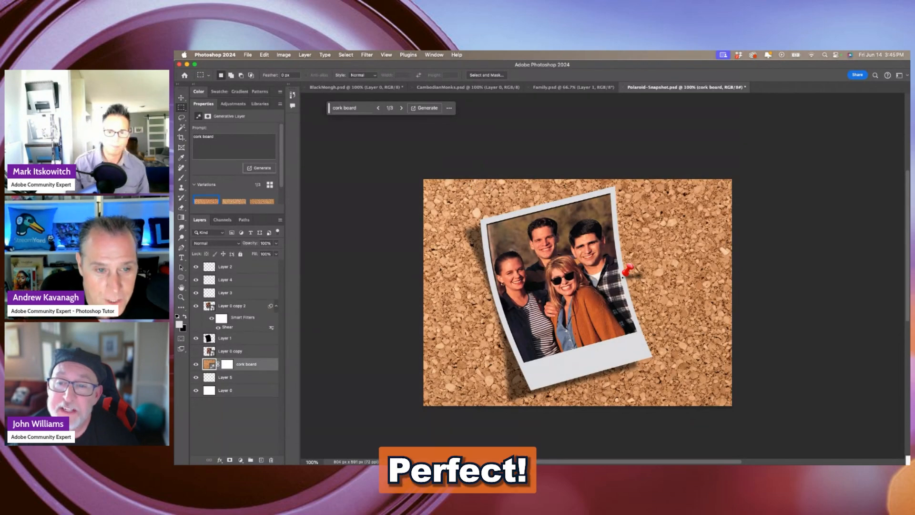
- Paint a soft black vignette around the cork board's edges on a new layer above it, using a large brush at 4% flow
left_click(181, 178)
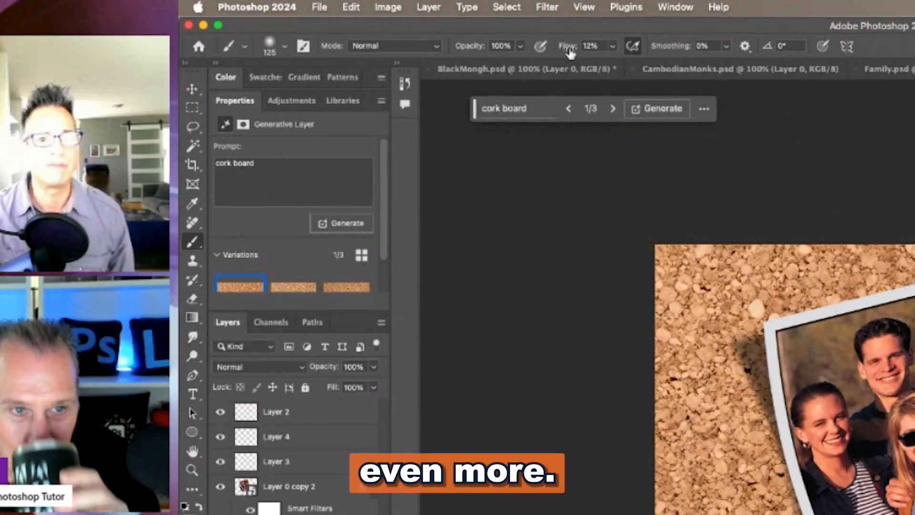
left_click_drag(378, 76, 373, 77)
left_click_drag(560, 52, 562, 53)
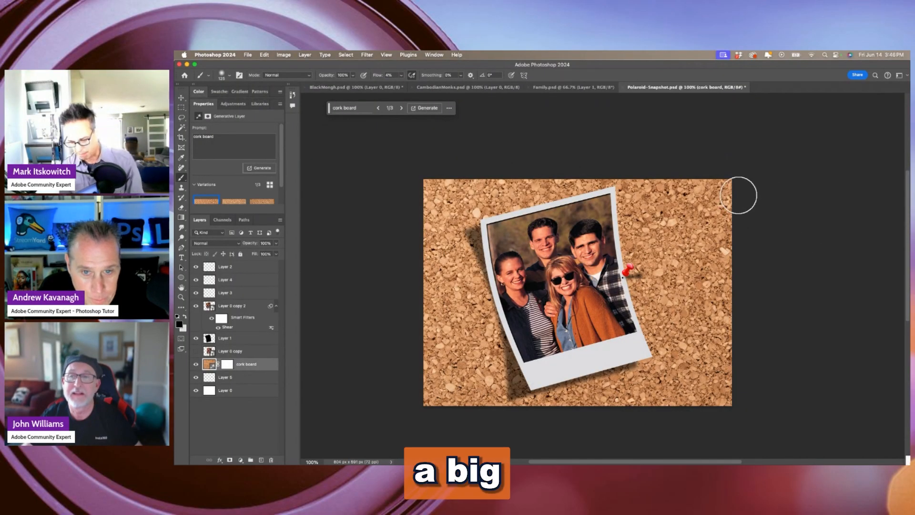
key("bracketright")
key("bracketright")
key("bracketright")
key("super+shift+alt+n")
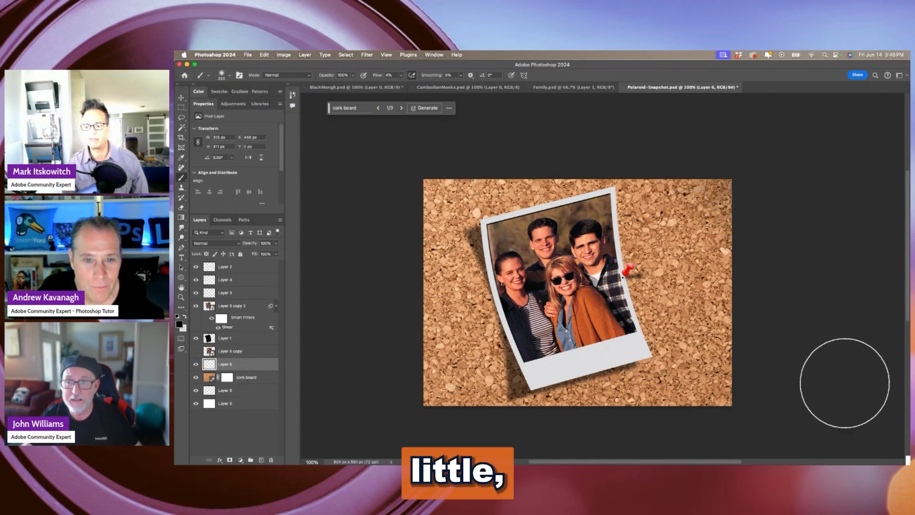
mouse_move(768, 385)
left_mouse_down()
mouse_move(604, 452)
mouse_move(786, 396)
mouse_move(728, 439)
mouse_move(764, 344)
mouse_move(715, 415)
mouse_move(501, 441)
mouse_move(408, 394)
mouse_move(441, 419)
mouse_move(437, 384)
mouse_move(426, 396)
mouse_move(370, 282)
mouse_move(390, 194)
mouse_move(382, 216)
mouse_move(427, 192)
mouse_move(416, 190)
mouse_move(429, 292)
mouse_move(419, 317)
mouse_move(422, 182)
left_mouse_up()
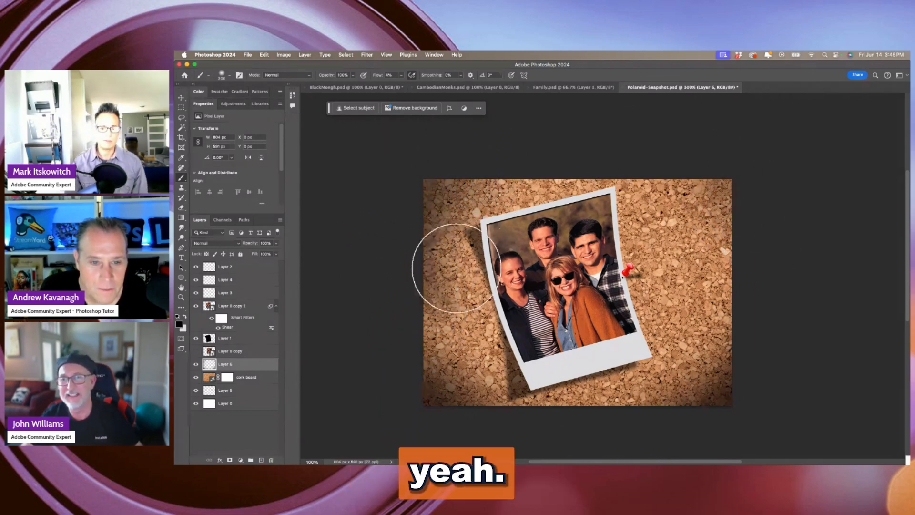
- Add the caption "6/14/24 PS POP" in black, then shrink and tilt it to fit the snapshot's lower border
left_click(182, 258)
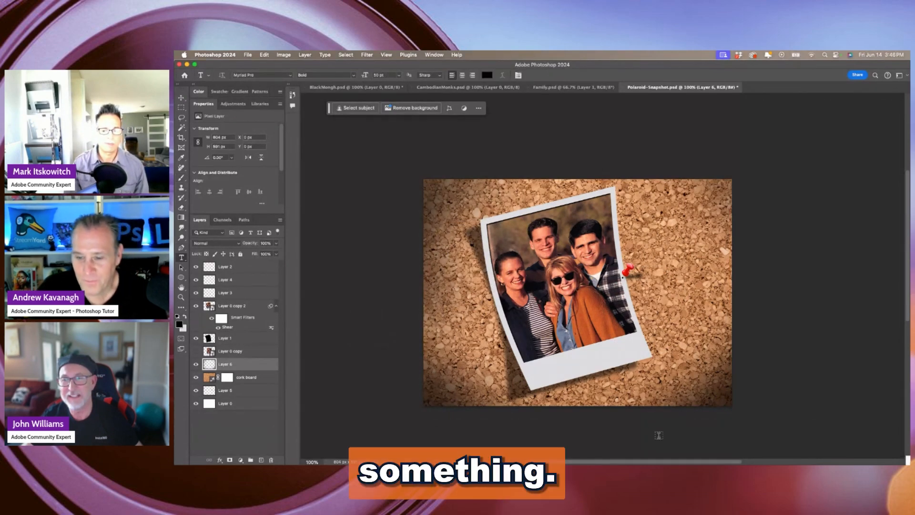
left_click(555, 372)
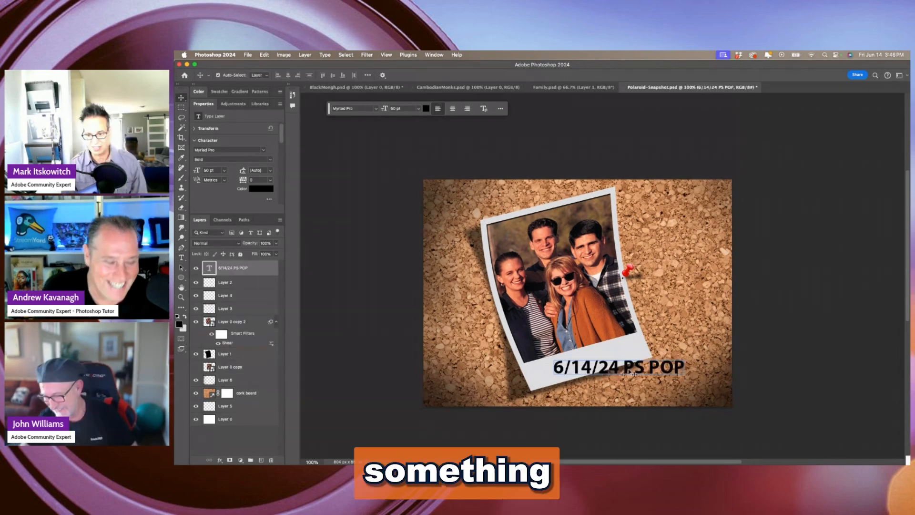
key("v")
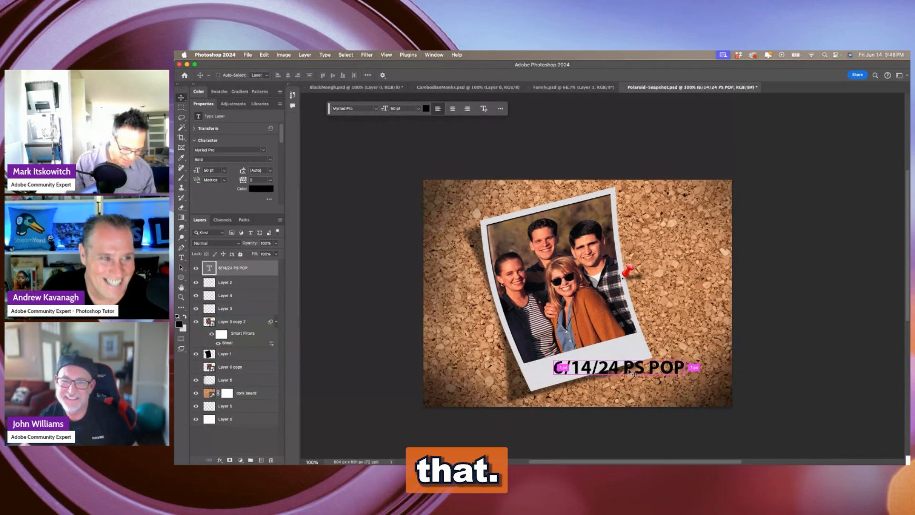
key("ctrl+t")
left_click_drag(696, 355, 691, 335)
left_click_drag(665, 363, 610, 356)
key("Return")
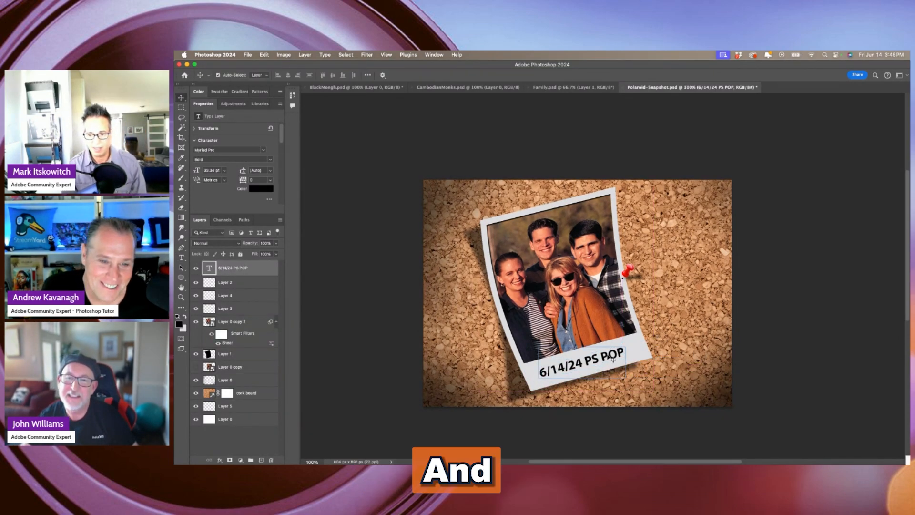
- Change the caption's font to Marker Felt Thin
double_click(603, 361)
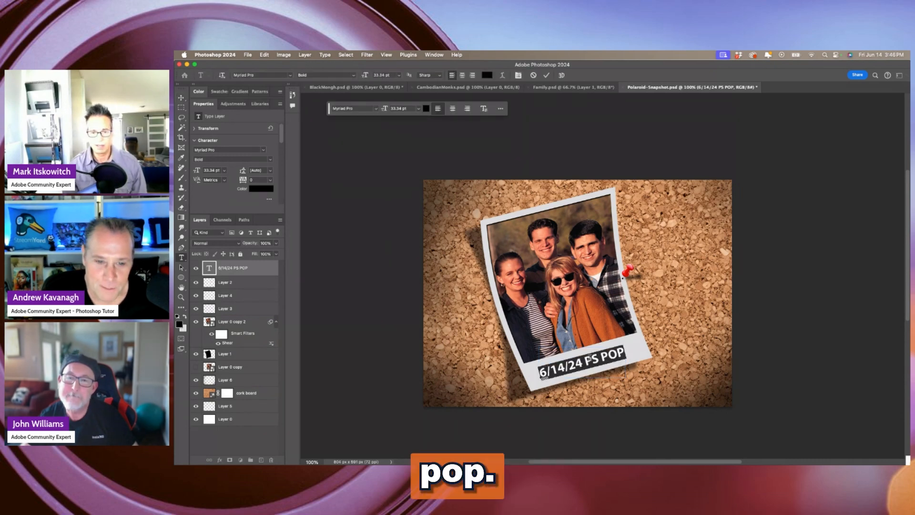
left_click(376, 108)
scroll(455, 337, "down", 10)
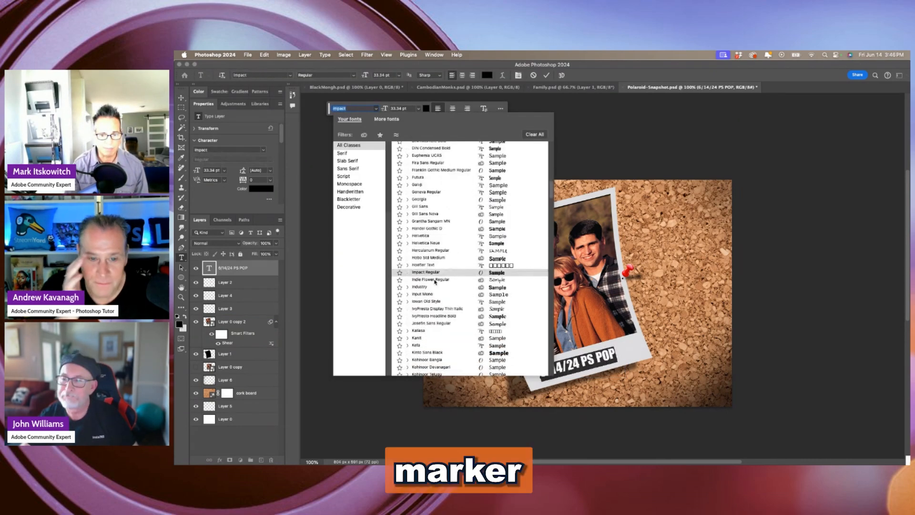
scroll(435, 283, "down", 8)
left_click(428, 217)
- Shift the caption slightly right and up on the lower border, and reduce its opacity to 92%
left_click(182, 98)
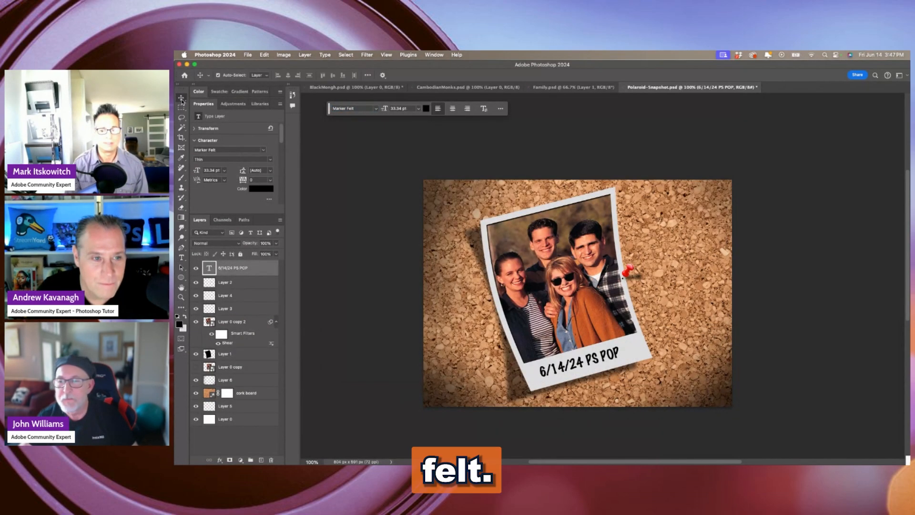
left_click_drag(578, 367, 584, 365)
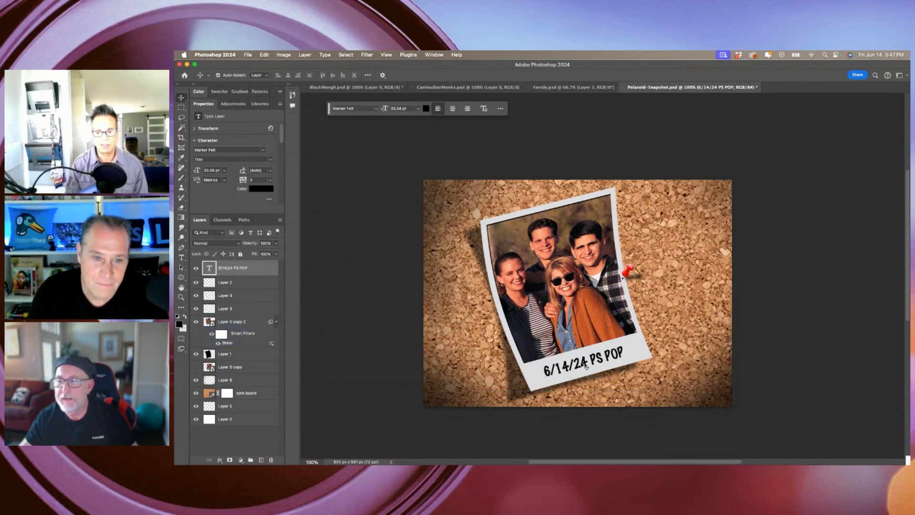
left_click_drag(239, 243, 244, 244)
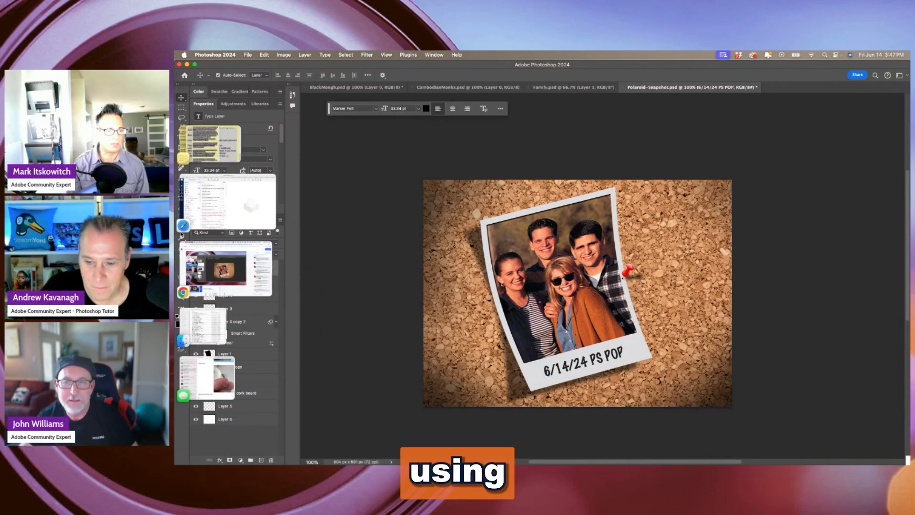
- Choose the Burn tool for deepening shadows and reduce its brush to a small size
left_click(181, 229)
left_click_drag(182, 228, 211, 240)
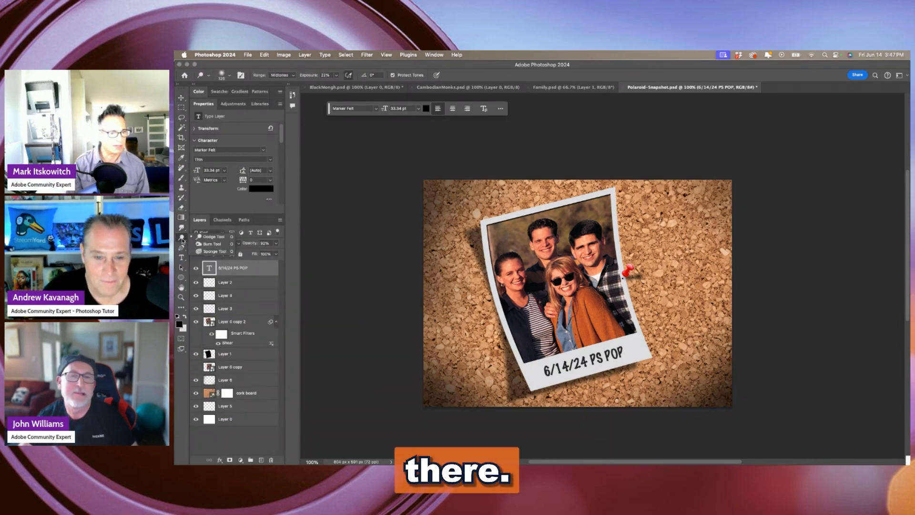
left_click(182, 237)
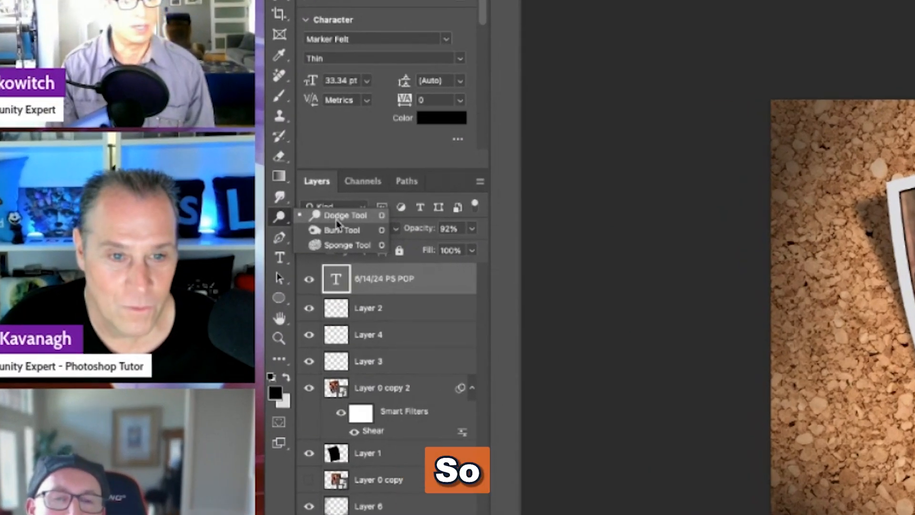
left_click(337, 221)
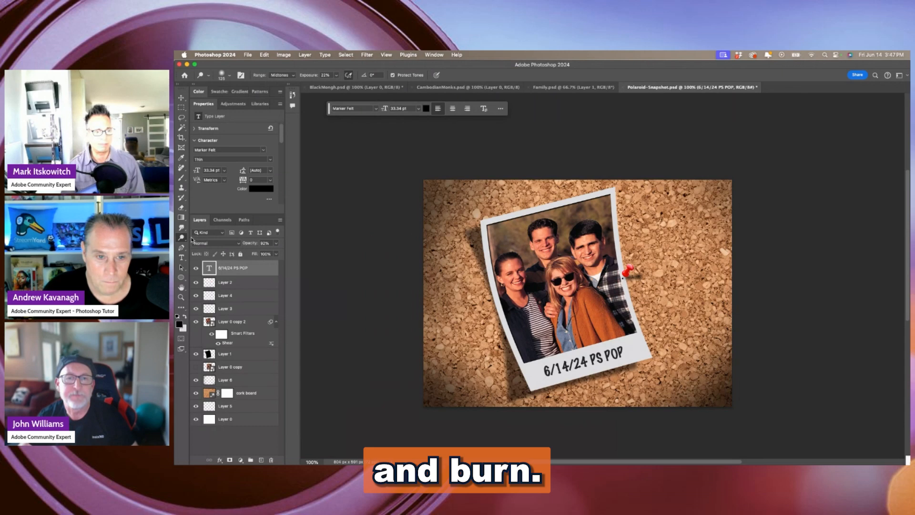
left_click_drag(181, 239, 211, 244)
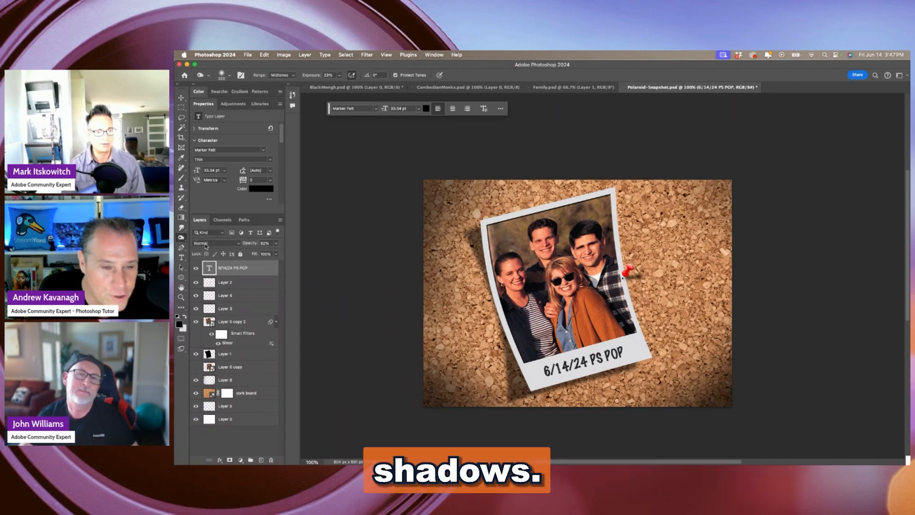
key("bracketleft")
key("bracketleft")
key("bracketleft")
key("bracketleft")
key("bracketleft")
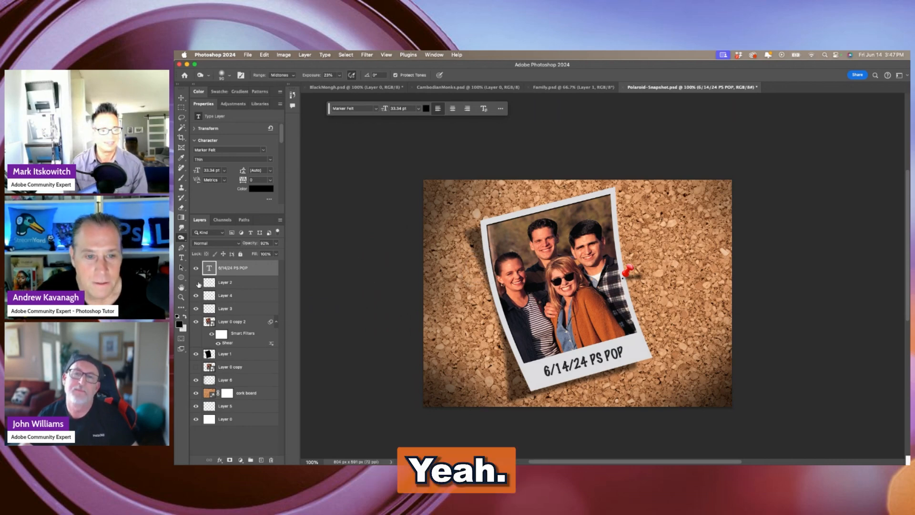
left_click(262, 460)
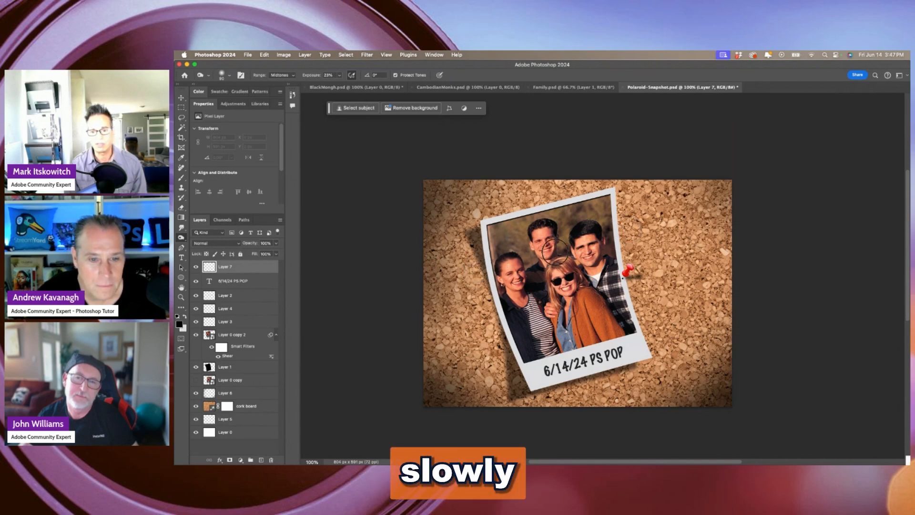
left_click_drag(609, 252, 607, 296)
key("Delete")
- Check which layer holds the curved snapshot and rasterize that layer, Layer 0 copy 2, together with its Shear filter
left_click(195, 322)
left_click(196, 322)
left_click(229, 323)
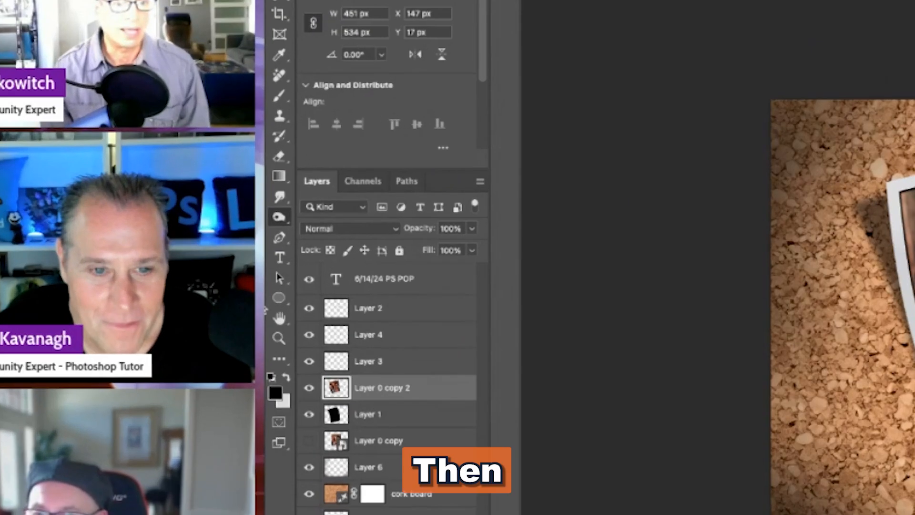
- Dodge the midtones of the snapshot's photo on Layer 0 copy 2 with a smaller brush
left_click(280, 218)
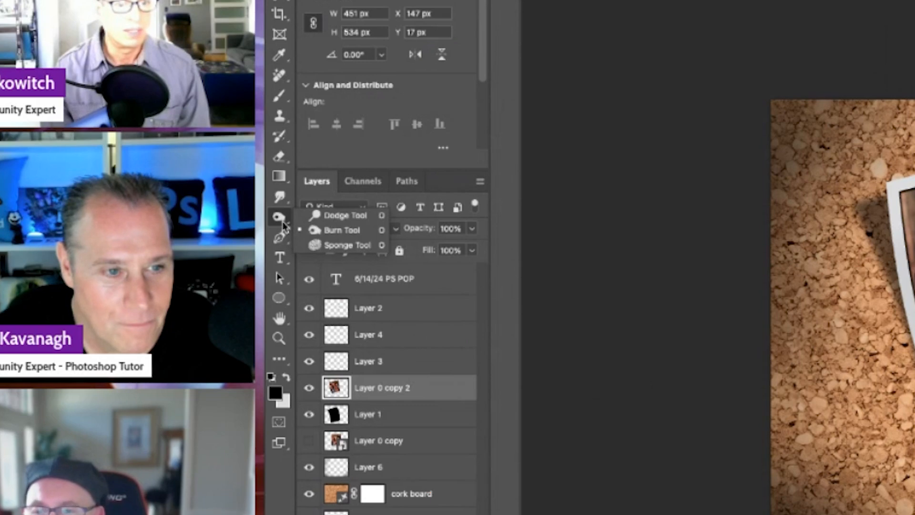
left_click(324, 220)
key("bracketleft")
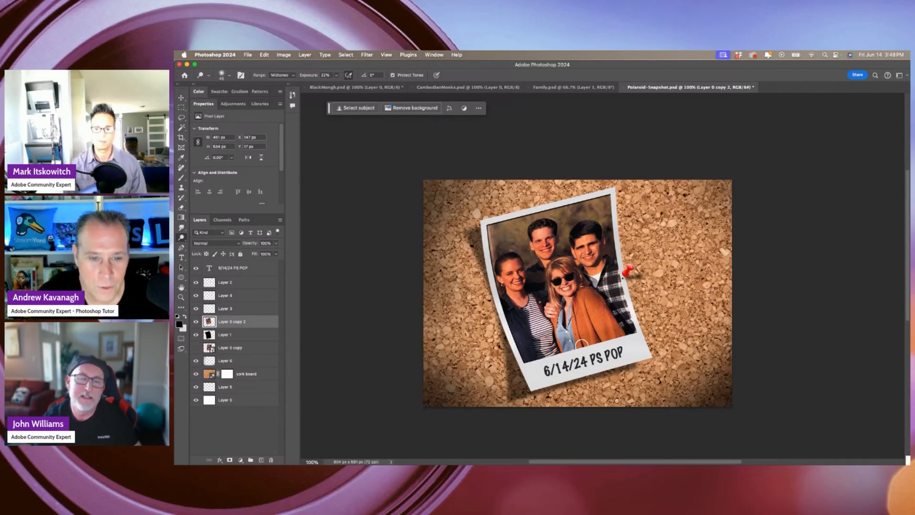
- Examine the finished snapshot full screen against black by cycling the screen modes, and return to the standard workspace
key("f")
key("f")
key("f")
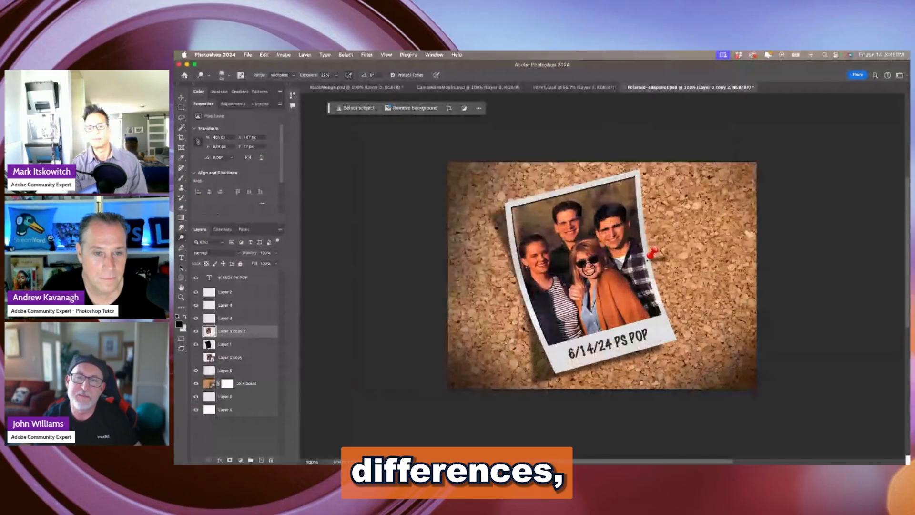
key("f")
key("f")
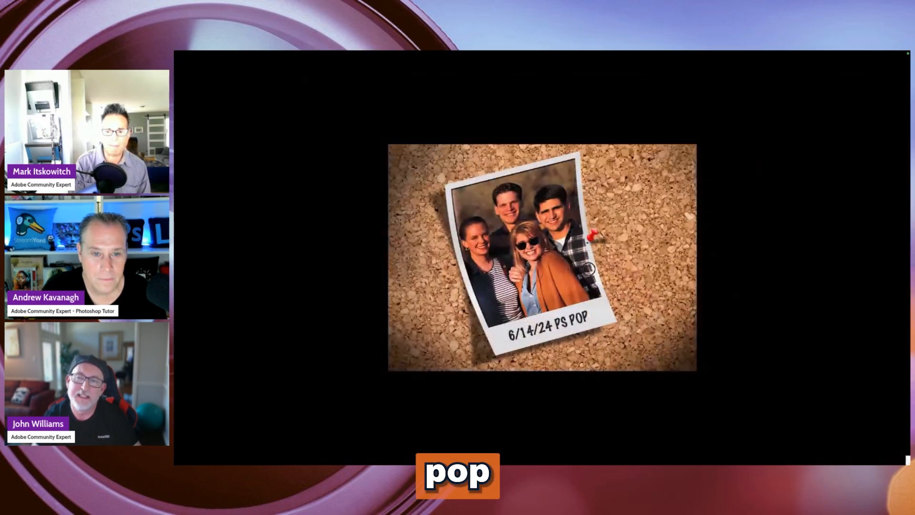
key("f")
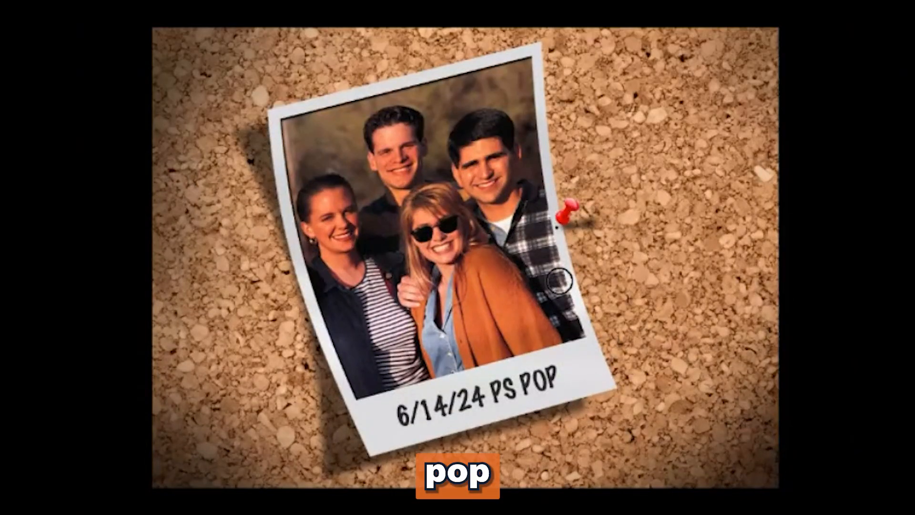
key("f")
key("f")
key("f")
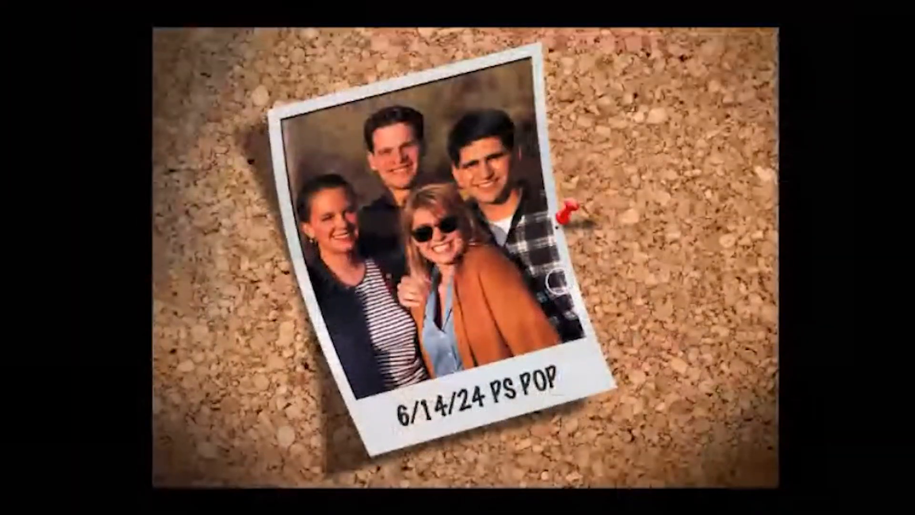
key("f")
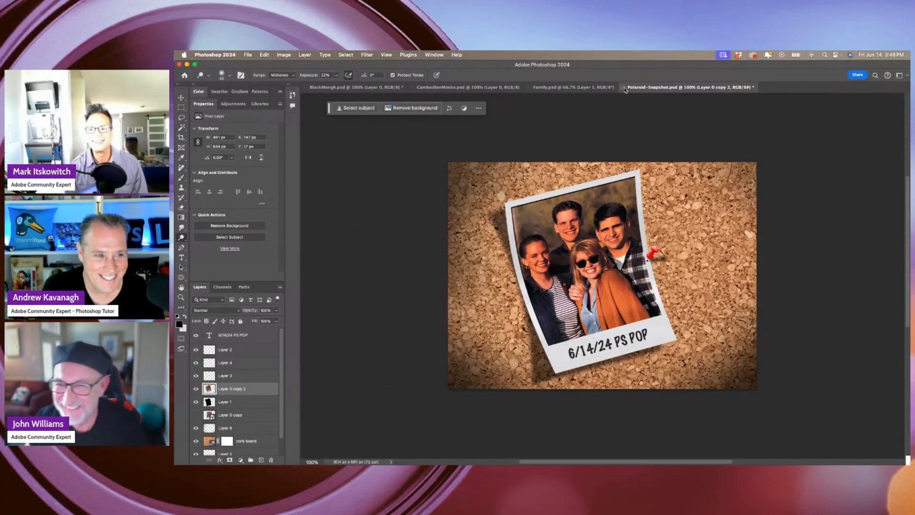